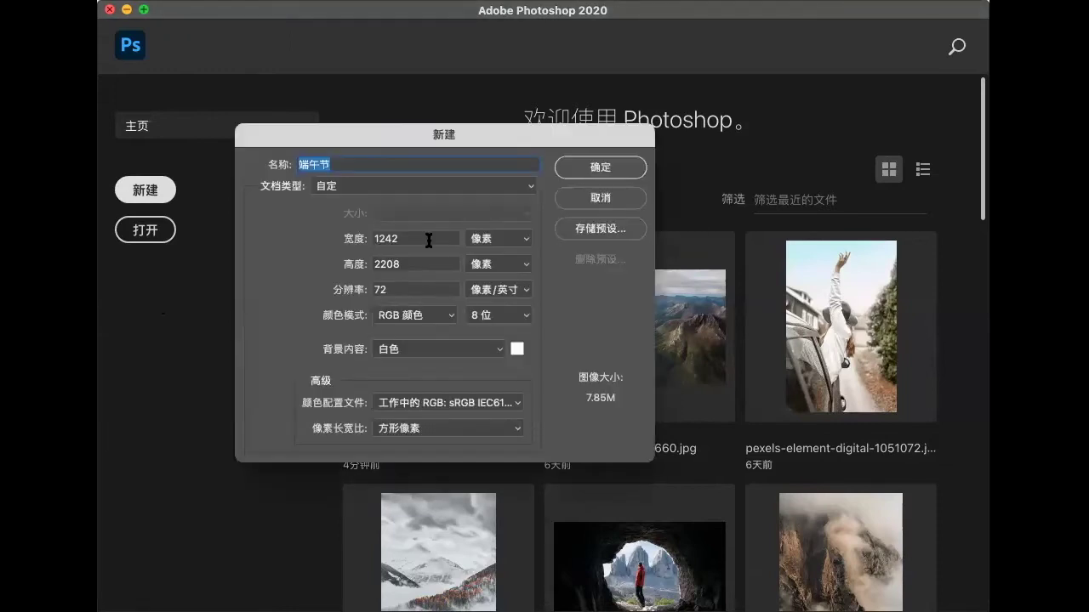
- Create a new document 595 pixels wide and 842 pixels high
{"action": "double_click", "coordinate": [429, 239]}
{"action": "type", "text": "595"}
{"action": "double_click", "coordinate": [413, 265]}
{"action": "type", "text": "842"}
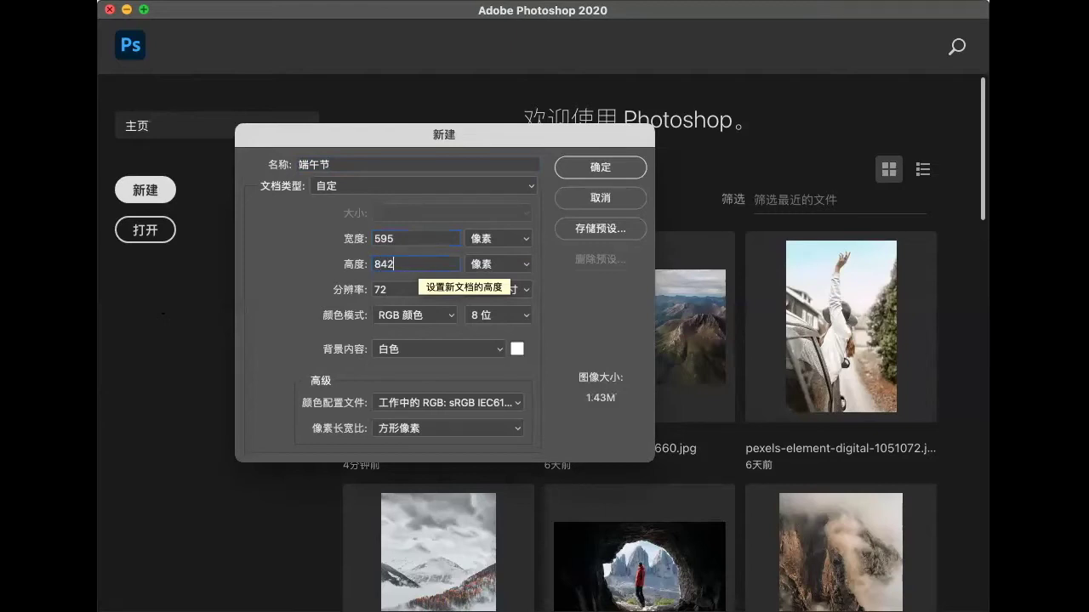
{"action": "key", "text": "Return"}
- Fill the background from top to bottom with a pink-to-mint linear gradient, customised from the basic foreground-to-background preset
{"action": "left_click", "coordinate": [210, 222]}
{"action": "left_click", "coordinate": [348, 34]}
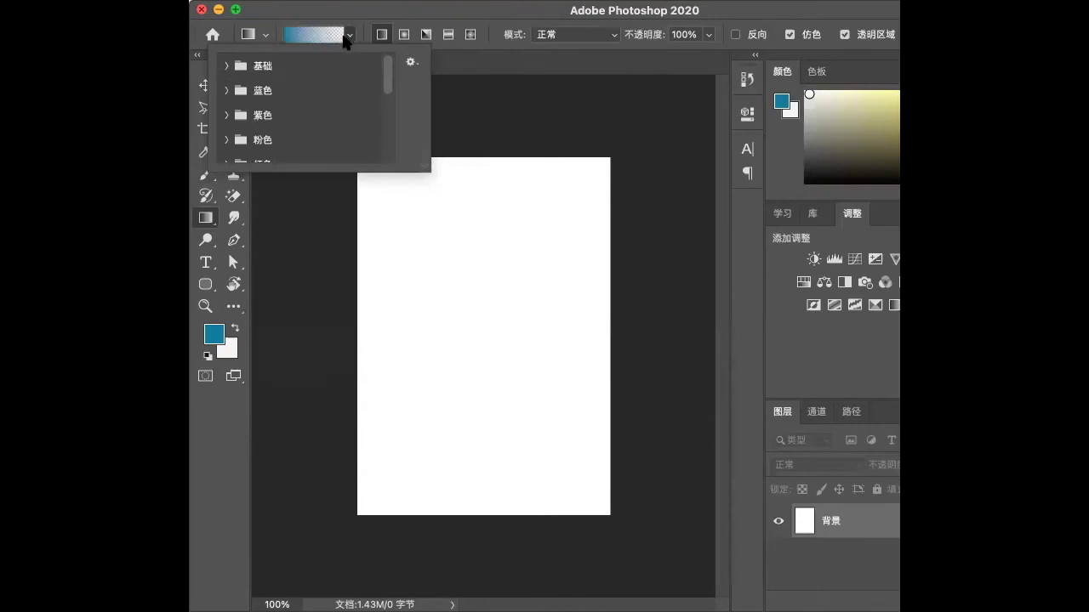
{"action": "left_click", "coordinate": [226, 65]}
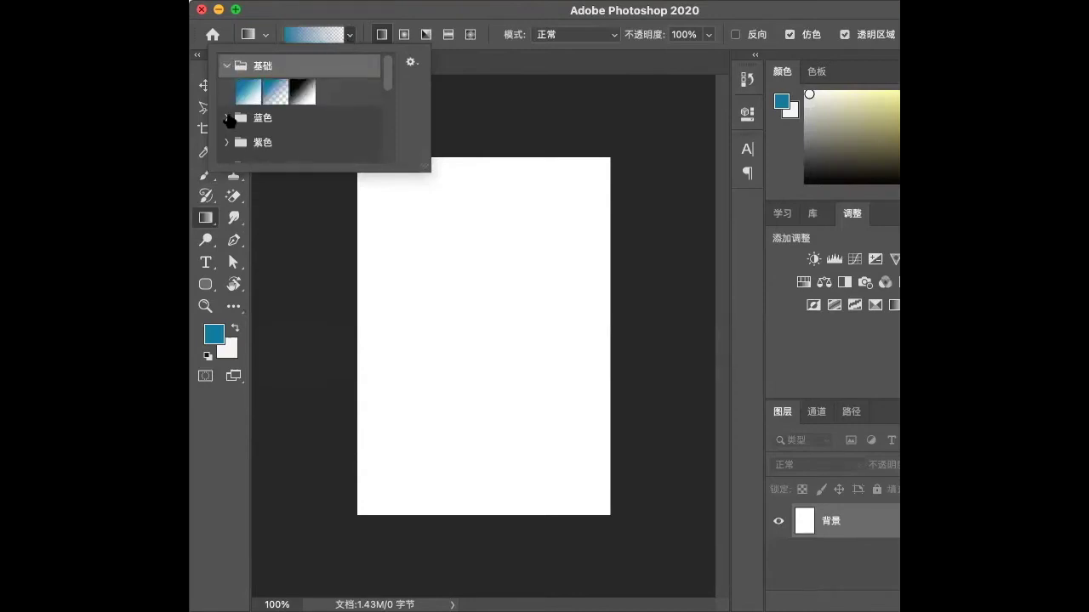
{"action": "left_click", "coordinate": [249, 91]}
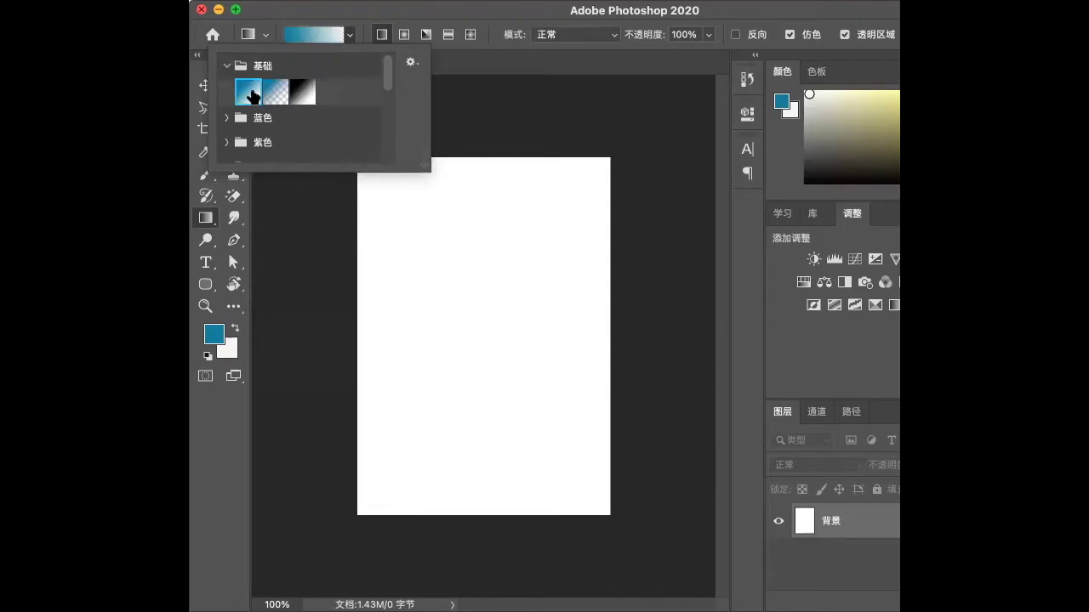
{"action": "double_click", "coordinate": [251, 91]}
{"action": "left_click", "coordinate": [315, 34]}
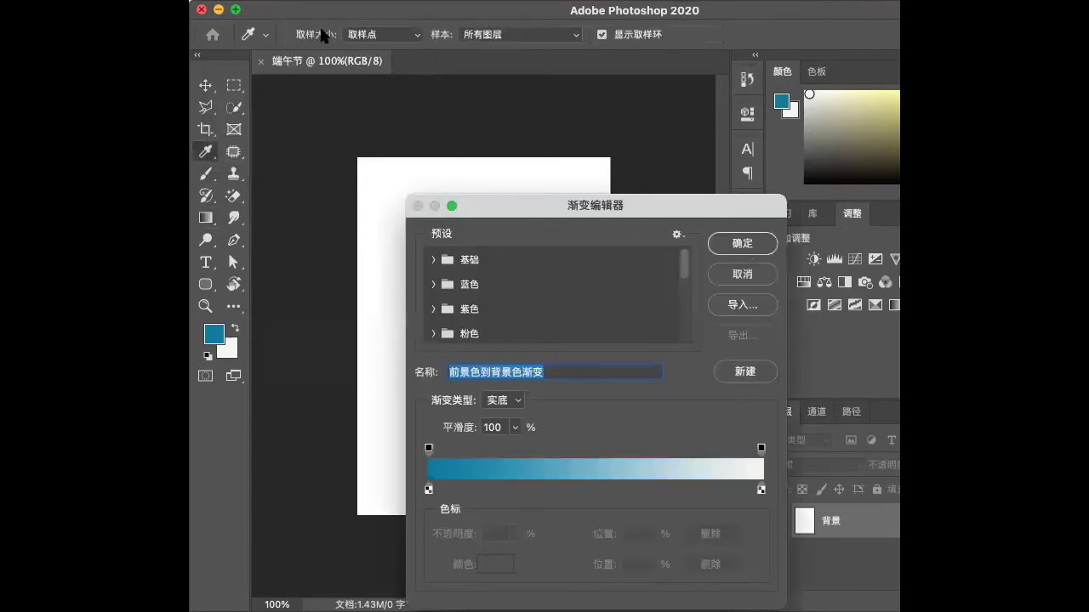
{"action": "left_click_drag", "start_coordinate": [509, 198], "coordinate": [496, 23]}
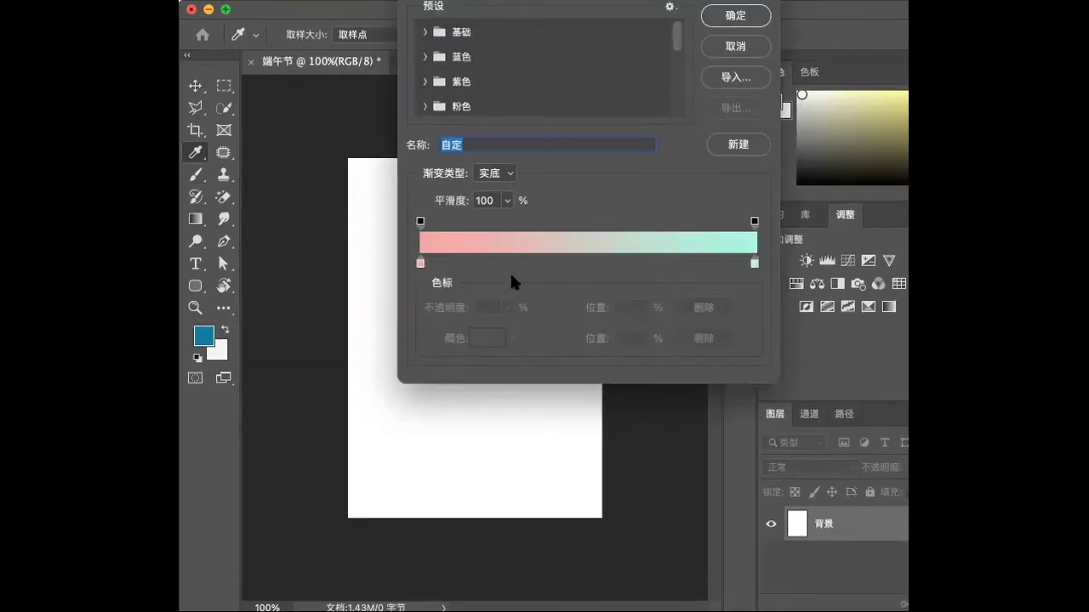
{"action": "left_click", "coordinate": [737, 16]}
{"action": "left_click_drag", "start_coordinate": [469, 136], "coordinate": [472, 536]}
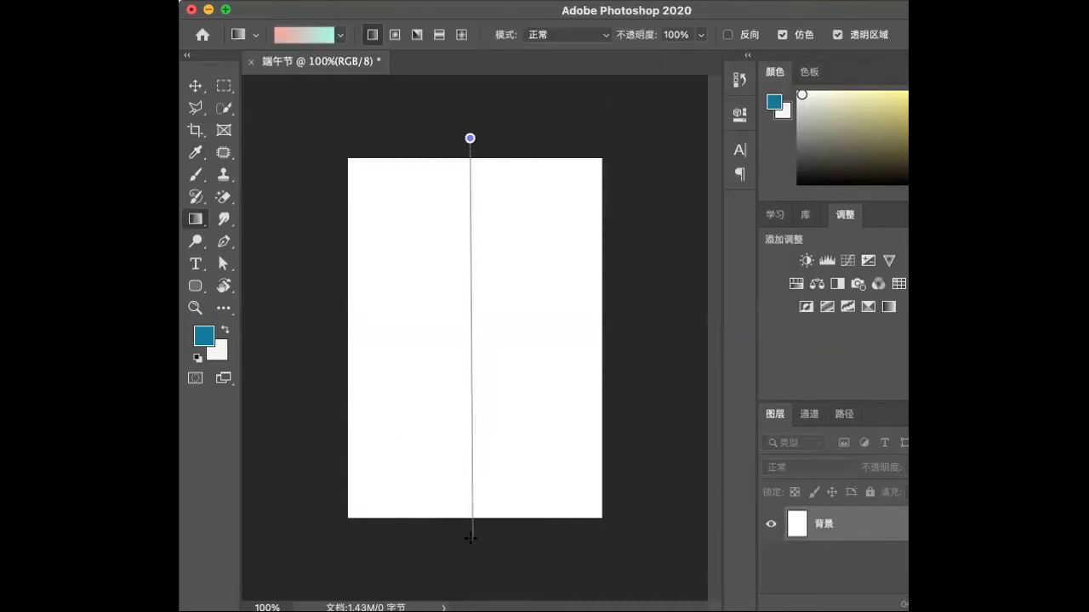
- Import the 数字6画笔 brush, select 样本画笔 3 and stamp a blue 6 at the canvas centre on a new layer
{"action": "key", "text": "b"}
{"action": "left_click", "coordinate": [302, 36]}
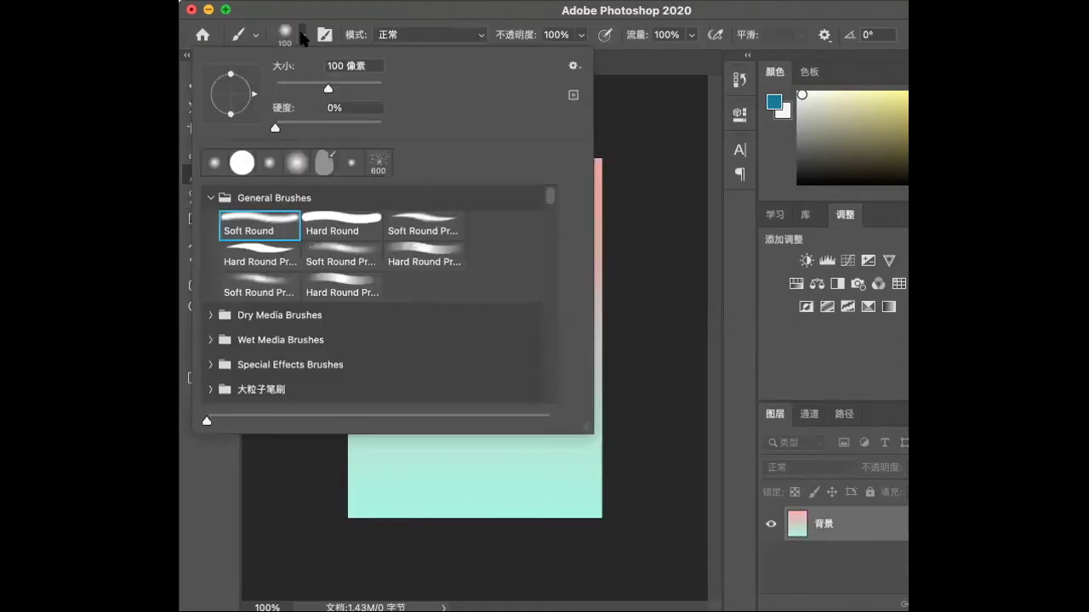
{"action": "left_click", "coordinate": [573, 65]}
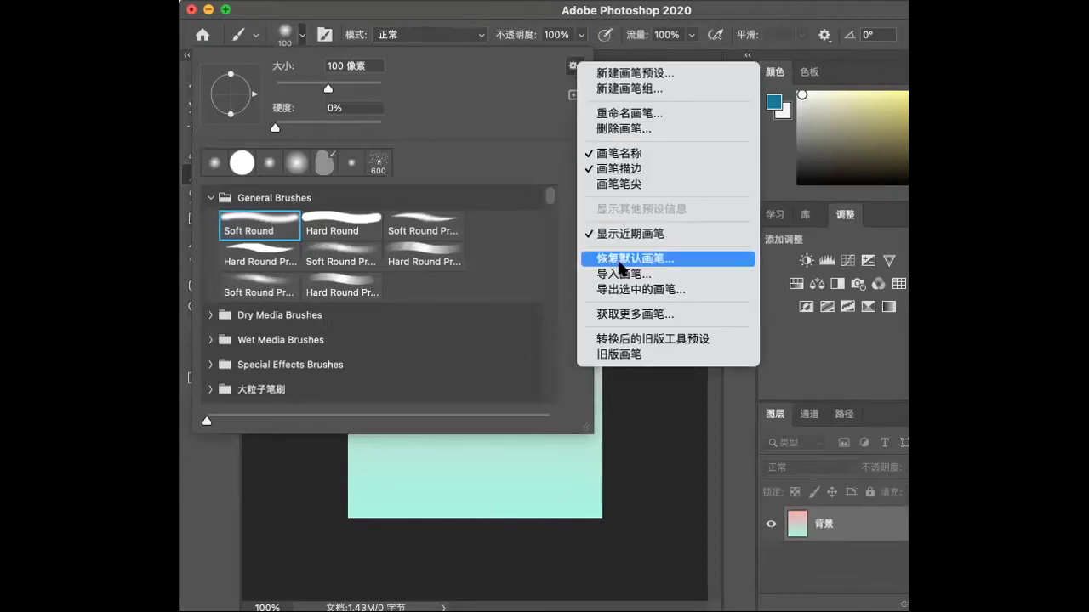
{"action": "left_click", "coordinate": [655, 75]}
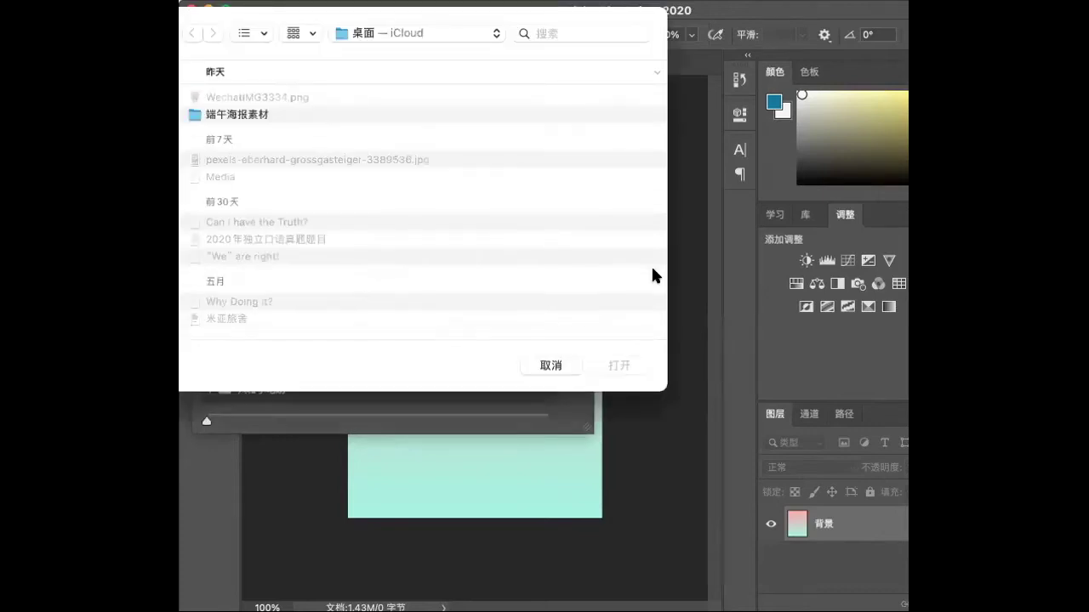
{"action": "double_click", "coordinate": [271, 136]}
{"action": "double_click", "coordinate": [272, 136]}
{"action": "left_click", "coordinate": [250, 393]}
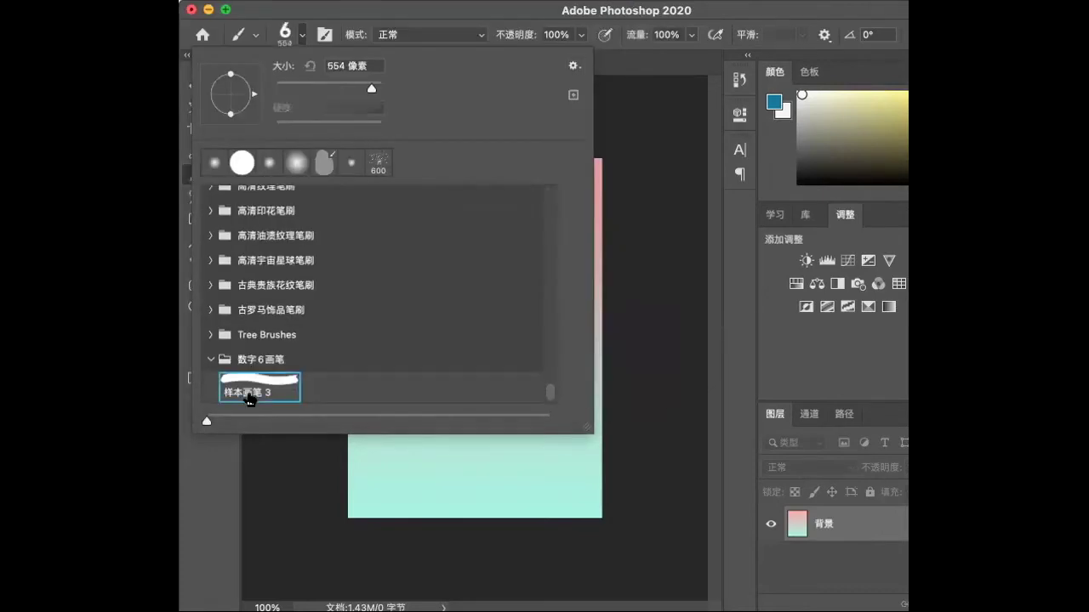
{"action": "left_click", "coordinate": [217, 484]}
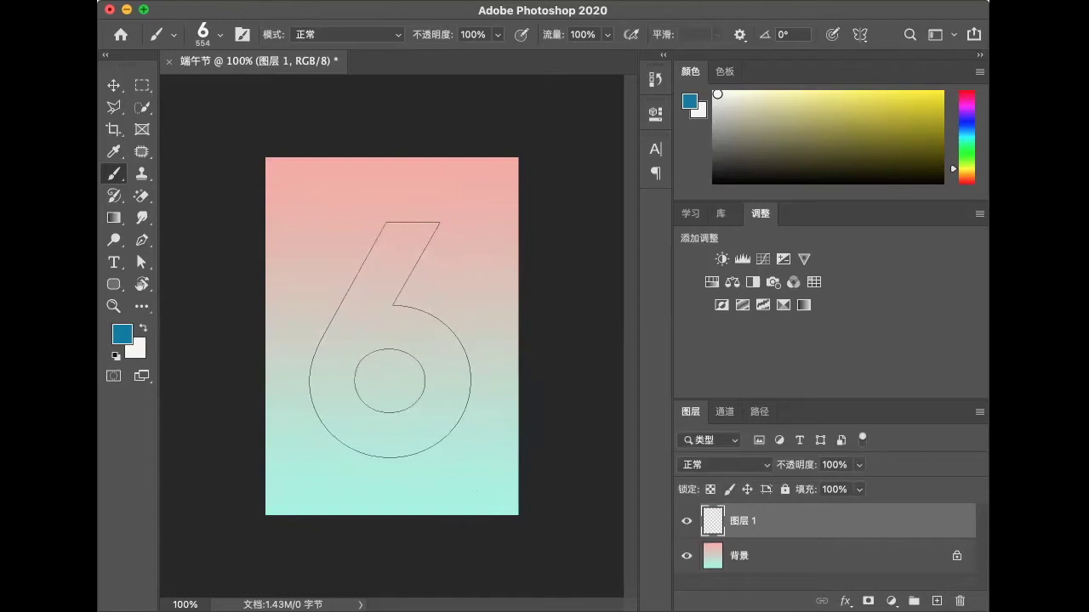
{"action": "left_click", "coordinate": [392, 341]}
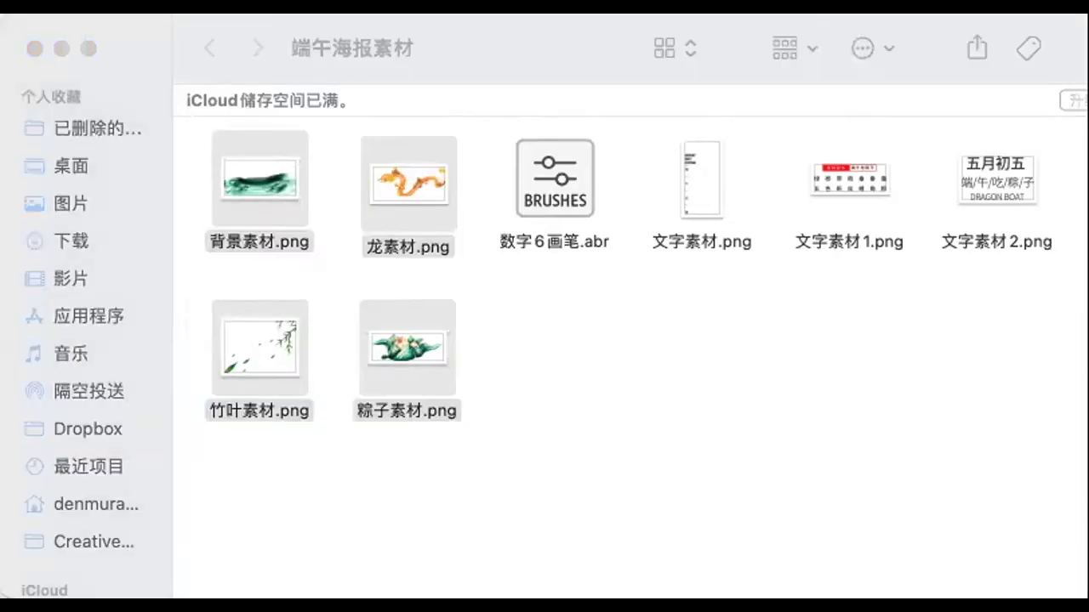
- Place the background, dragon, bamboo-leaf and zongzi images from 端午海报素材 and move 背景素材 up over the lower part of the 6
{"action": "left_click", "coordinate": [369, 263]}
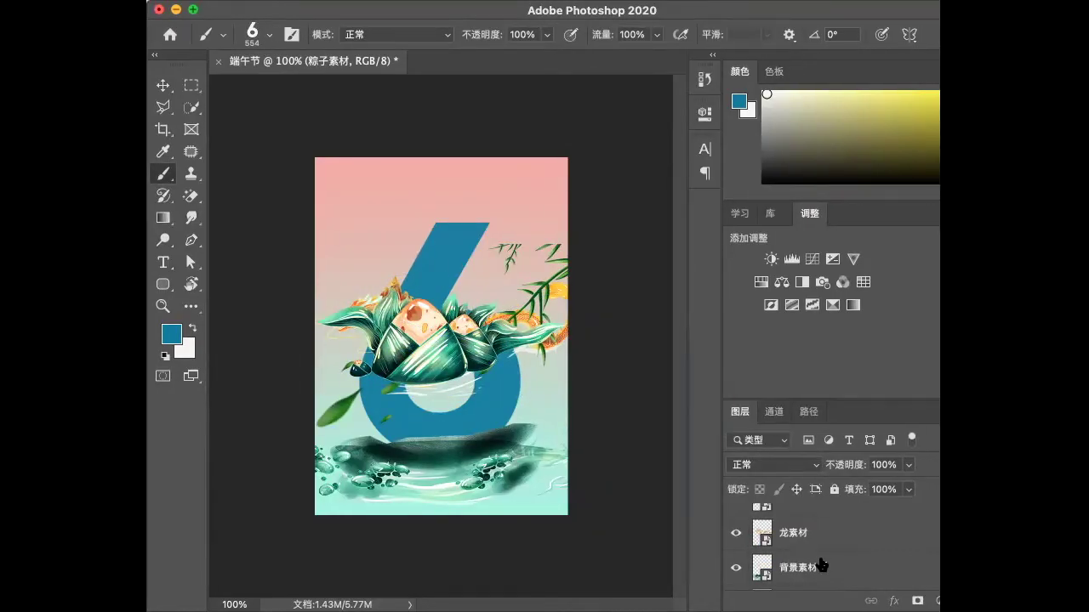
{"action": "left_click", "coordinate": [822, 566]}
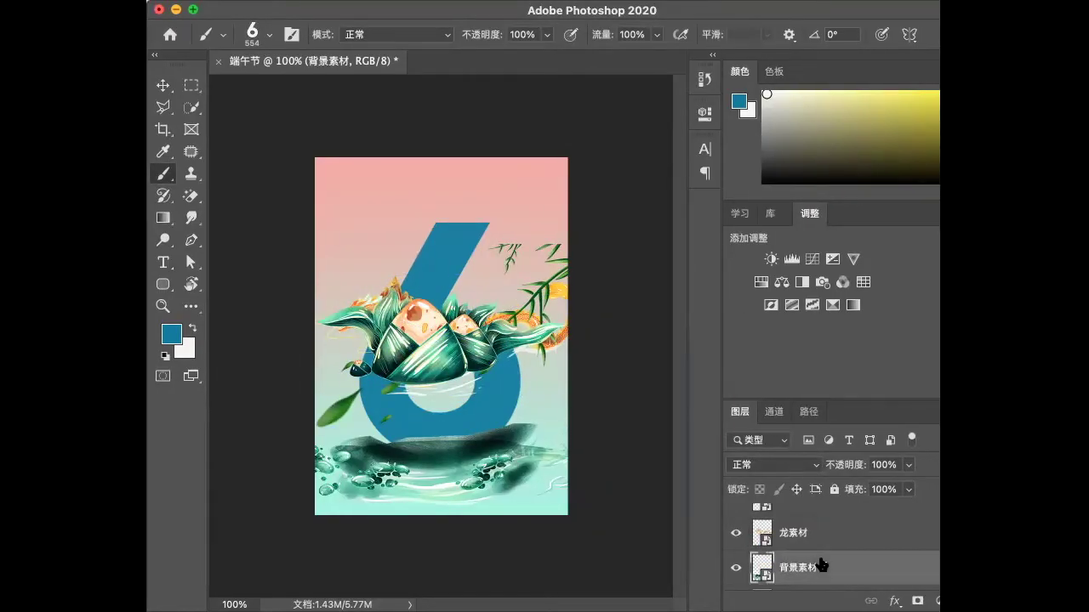
{"action": "key", "text": "super+t"}
{"action": "left_click_drag", "start_coordinate": [434, 478], "coordinate": [441, 428]}
{"action": "key", "text": "Return"}
{"action": "key", "text": "super+t"}
- Move the 龙素材 dragon image down so that it rests on the water
{"action": "left_click", "coordinate": [808, 545]}
{"action": "key", "text": "super+t"}
{"action": "left_click_drag", "start_coordinate": [481, 371], "coordinate": [480, 414]}
{"action": "key", "text": "Return"}
- Move the 粽子素材 image down onto the water and reorder its layer below 龙素材
{"action": "scroll", "coordinate": [829, 576], "scroll_direction": "up", "scroll_amount": 3}
{"action": "left_click", "coordinate": [810, 548]}
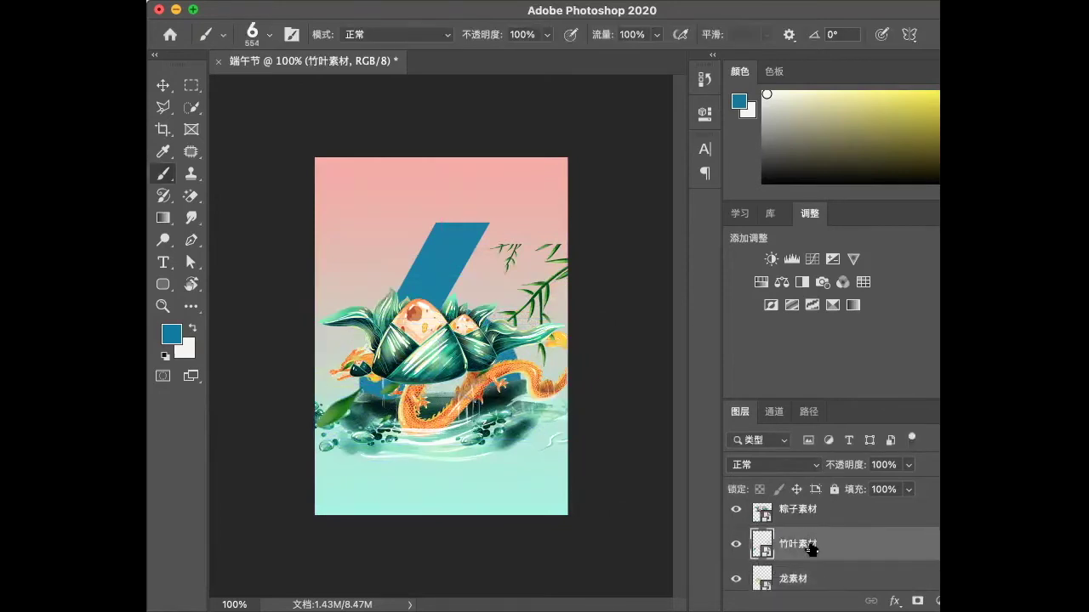
{"action": "left_click", "coordinate": [812, 510]}
{"action": "key", "text": "ctrl+t"}
{"action": "left_click_drag", "start_coordinate": [430, 333], "coordinate": [424, 382]}
{"action": "key", "text": "Return"}
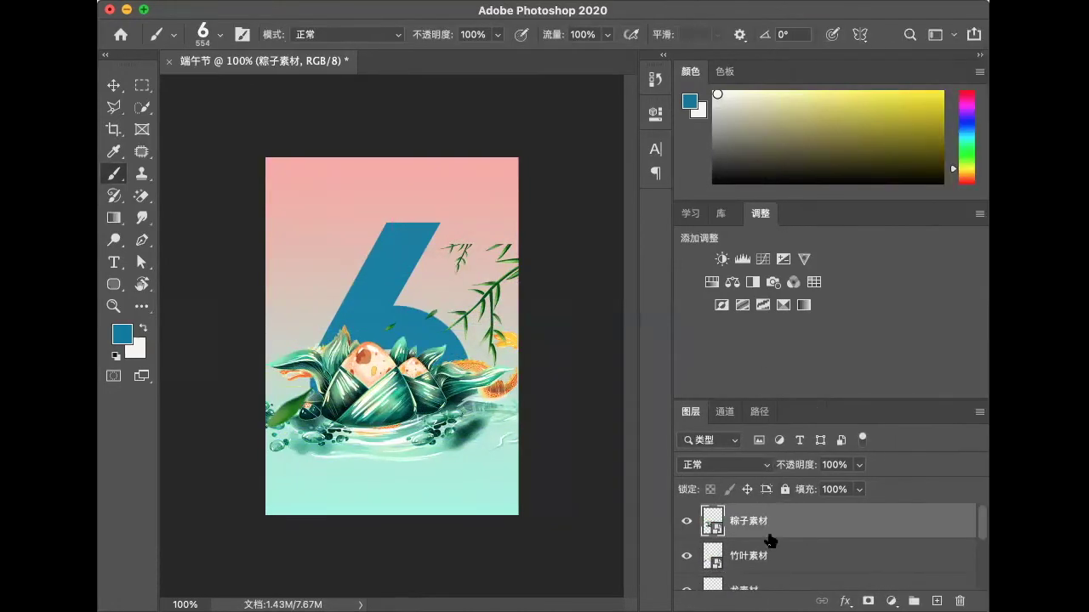
{"action": "left_click_drag", "start_coordinate": [770, 540], "coordinate": [759, 563]}
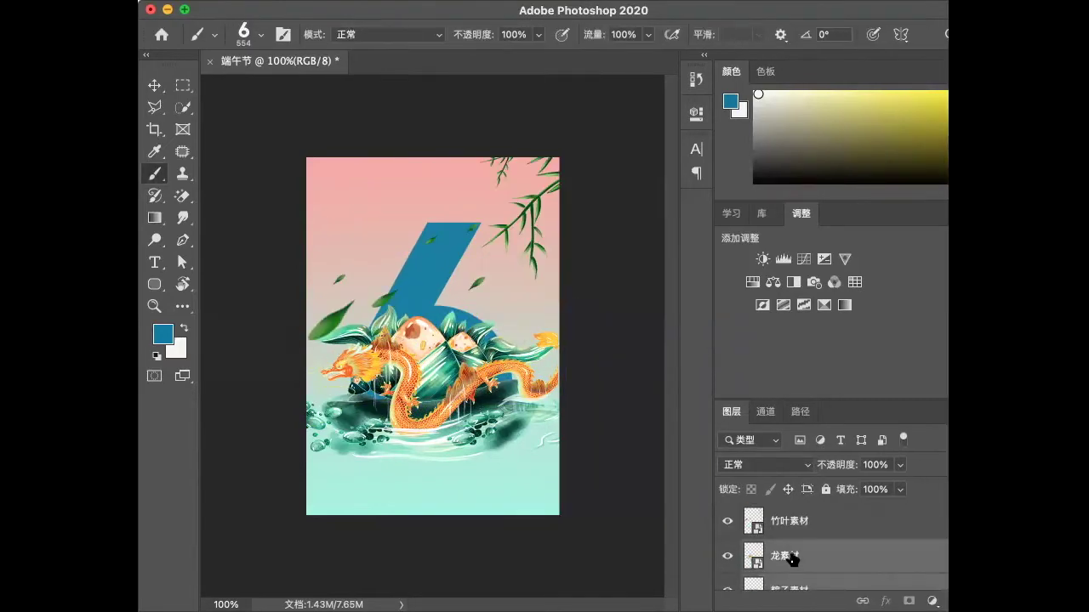
- Group the 龙素材, 粽子素材 and 背景素材 layers and add a layer mask to the group
{"action": "scroll", "coordinate": [791, 559], "scroll_direction": "down", "scroll_amount": 2}
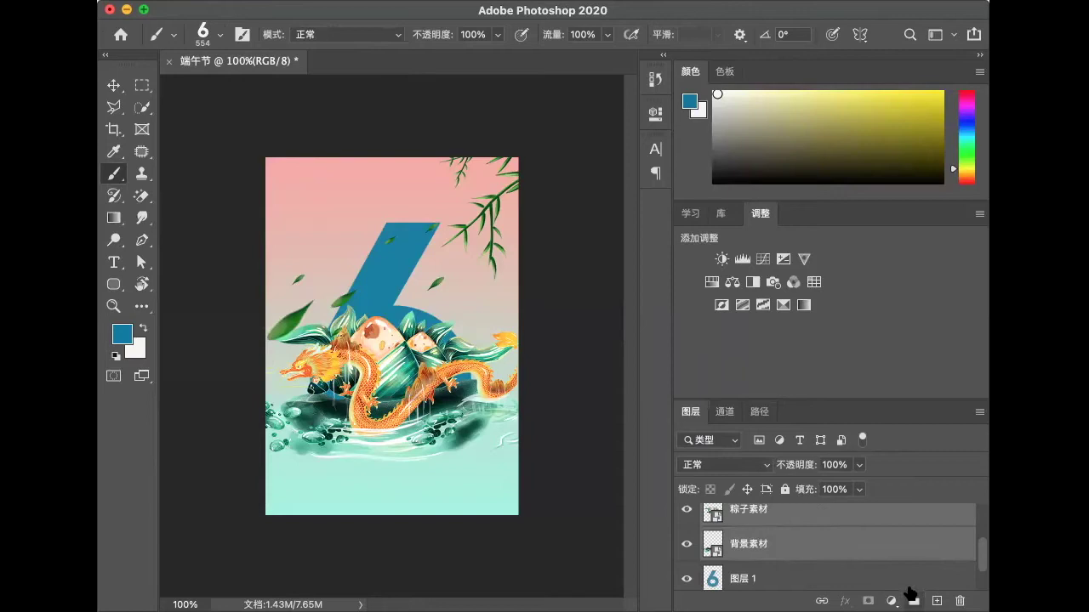
{"action": "left_click", "coordinate": [911, 596]}
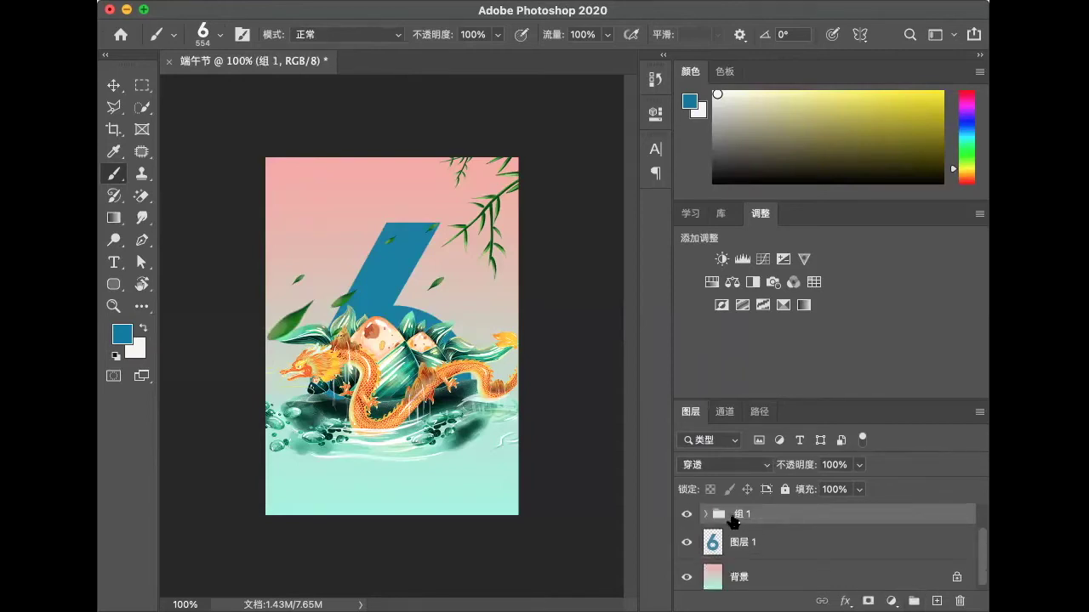
{"action": "left_click", "coordinate": [866, 598]}
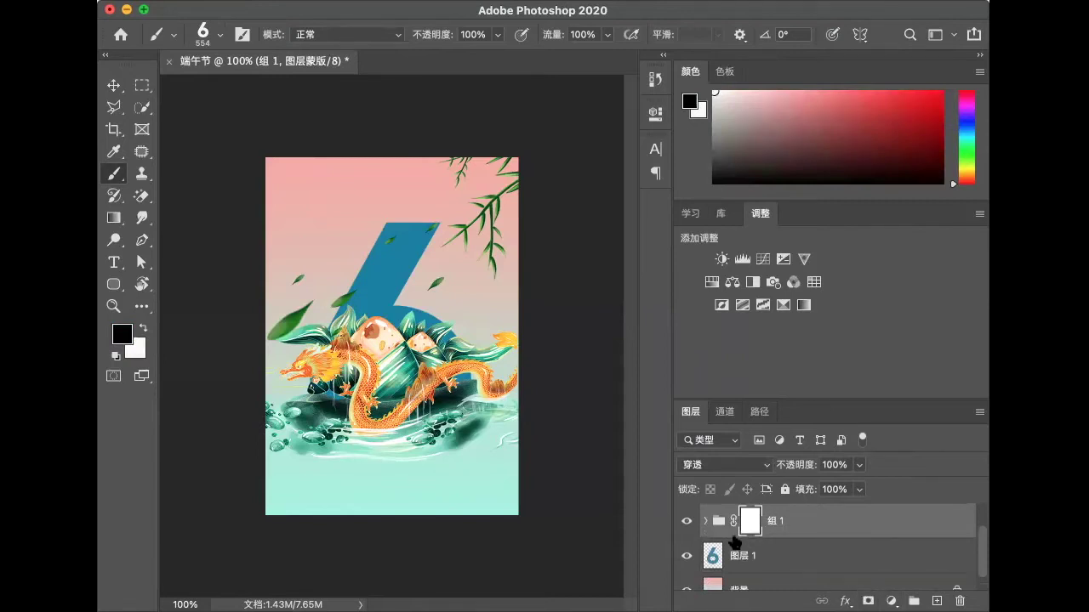
- Mask the group to the shape of the 6 by filling everything outside it with black on the group mask, and deselect
{"action": "left_click", "coordinate": [712, 557], "text": "super"}
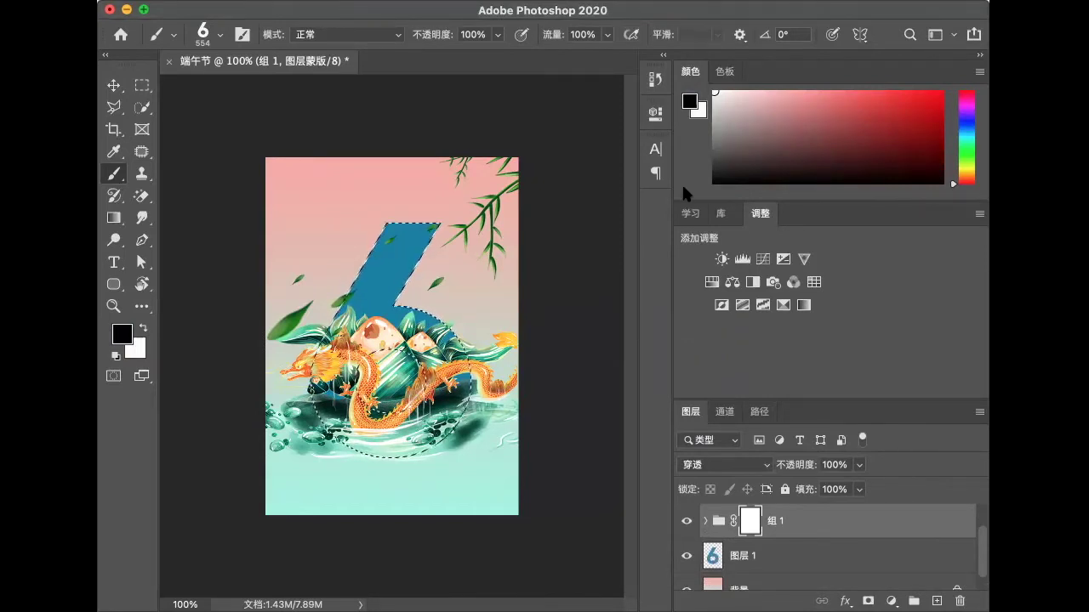
{"action": "key", "text": "shift+super+i"}
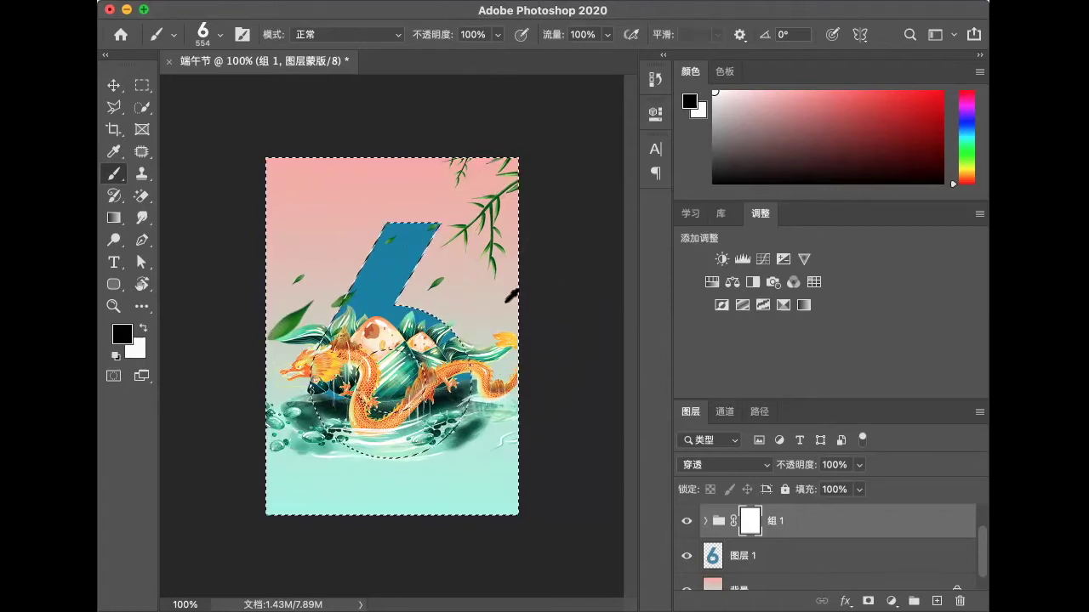
{"action": "key", "text": "alt+BackSpace"}
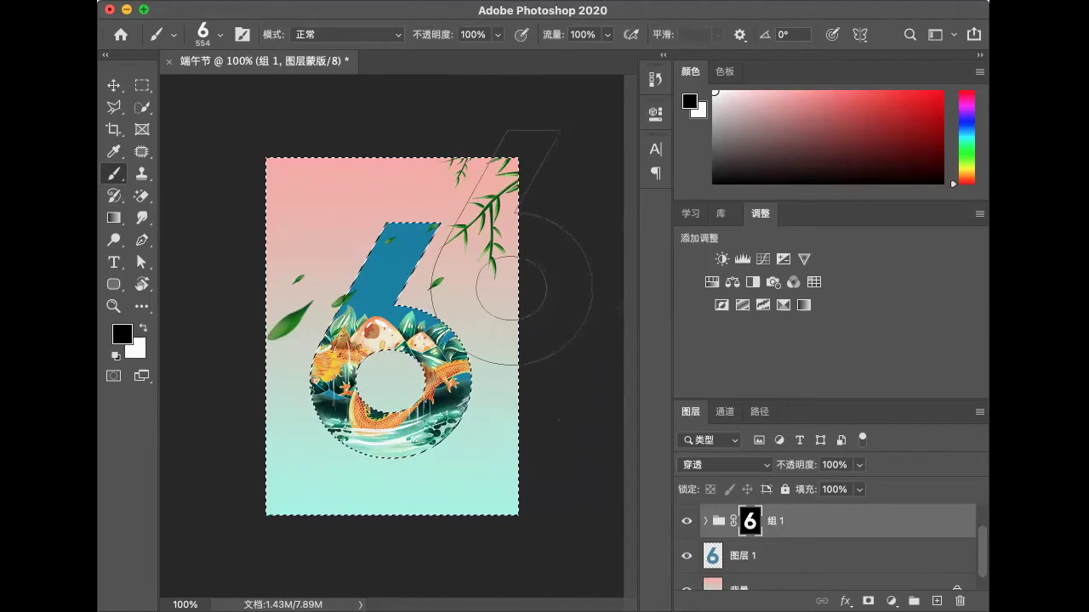
{"action": "key", "text": "super+d"}
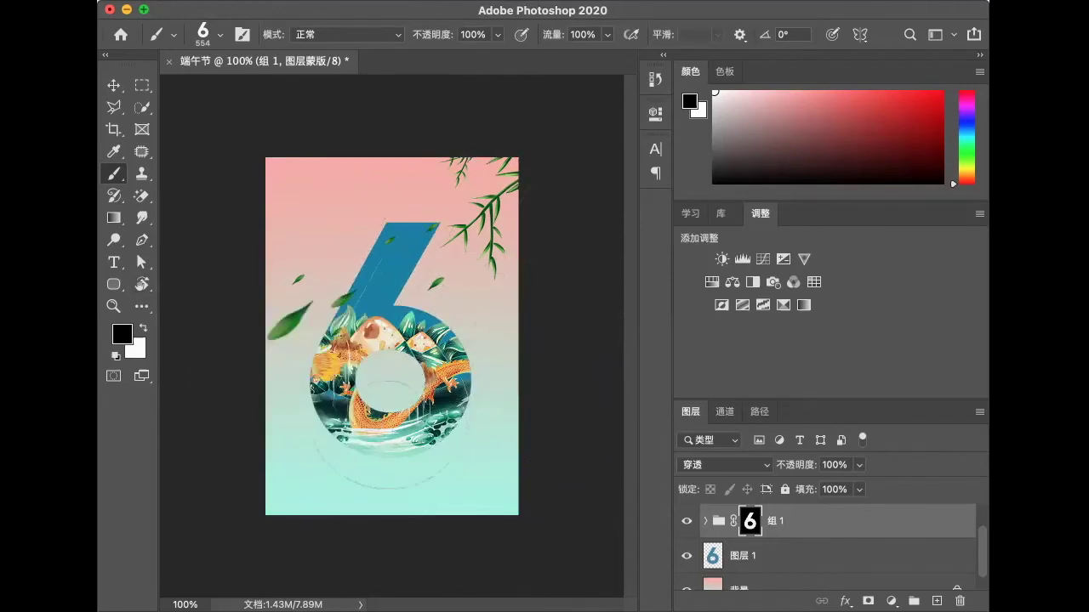
- Paint black on the 龙素材 layer mask with a 150 px soft brush to hide the dragon's rear body beyond the 6
{"action": "left_click", "coordinate": [218, 35]}
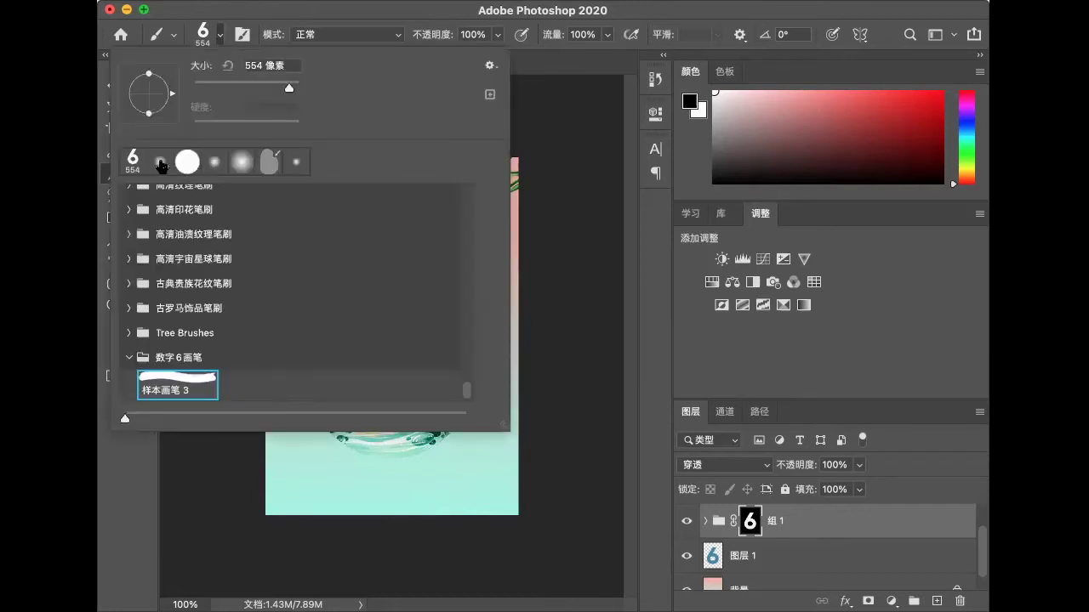
{"action": "scroll", "coordinate": [180, 252], "scroll_direction": "up", "scroll_amount": 10}
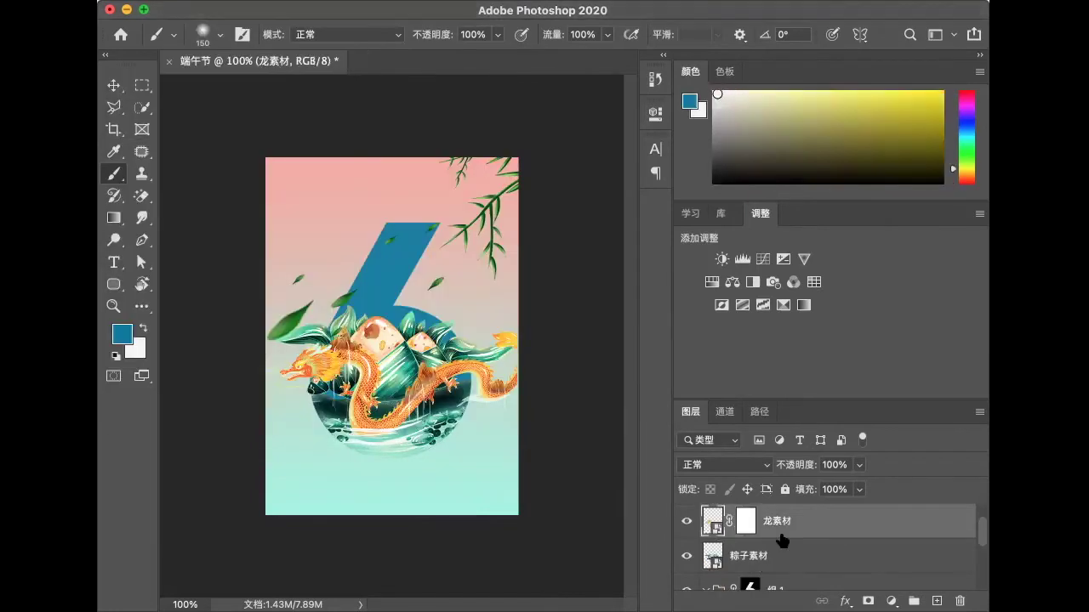
{"action": "left_click", "coordinate": [746, 522]}
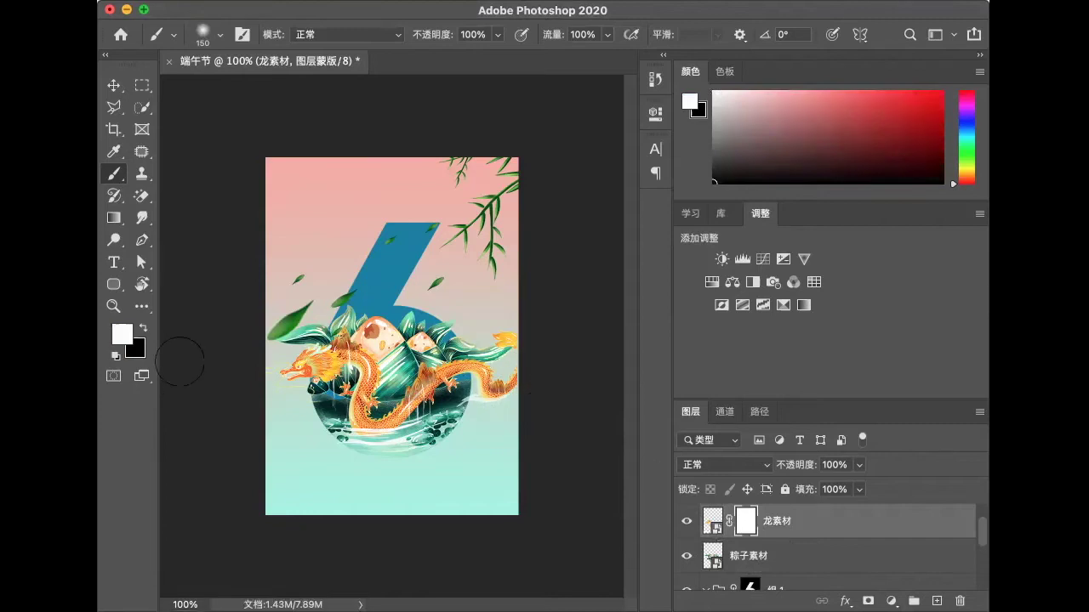
{"action": "left_click", "coordinate": [143, 330]}
{"action": "mouse_move", "coordinate": [502, 402]}
{"action": "left_mouse_down"}
{"action": "mouse_move", "coordinate": [495, 367]}
{"action": "mouse_move", "coordinate": [499, 389]}
{"action": "mouse_move", "coordinate": [506, 383]}
{"action": "mouse_move", "coordinate": [486, 363]}
{"action": "mouse_move", "coordinate": [429, 368]}
{"action": "mouse_move", "coordinate": [446, 377]}
{"action": "left_mouse_up"}
{"action": "left_click", "coordinate": [142, 327]}
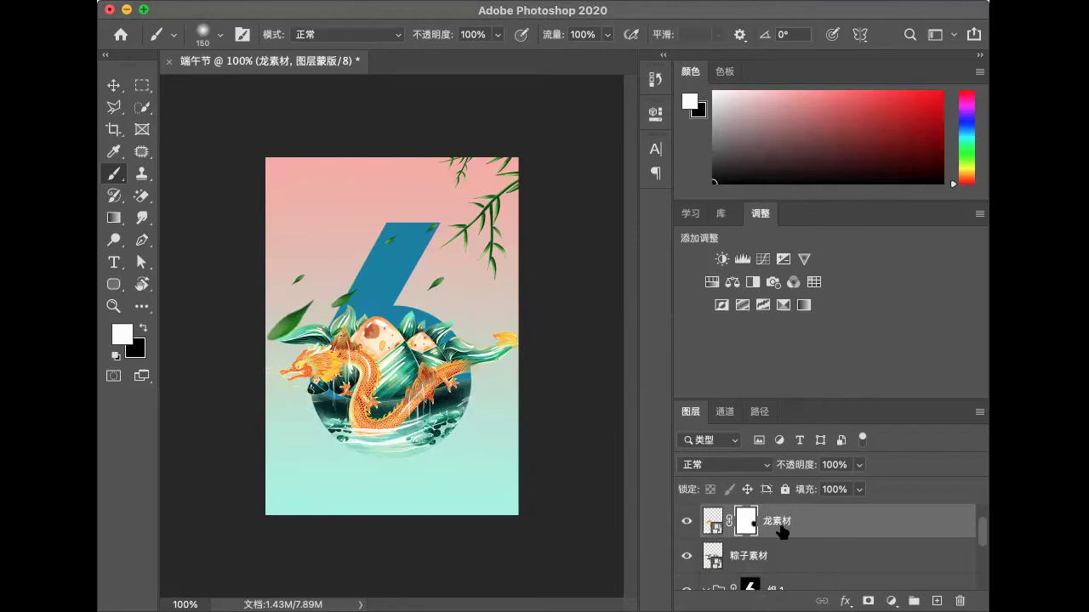
- Add a Gradient Overlay to the 图层 1 layer of the 6 and set the gradient's starting stop to orange fbaa57
{"action": "scroll", "coordinate": [781, 532], "scroll_direction": "down", "scroll_amount": 1}
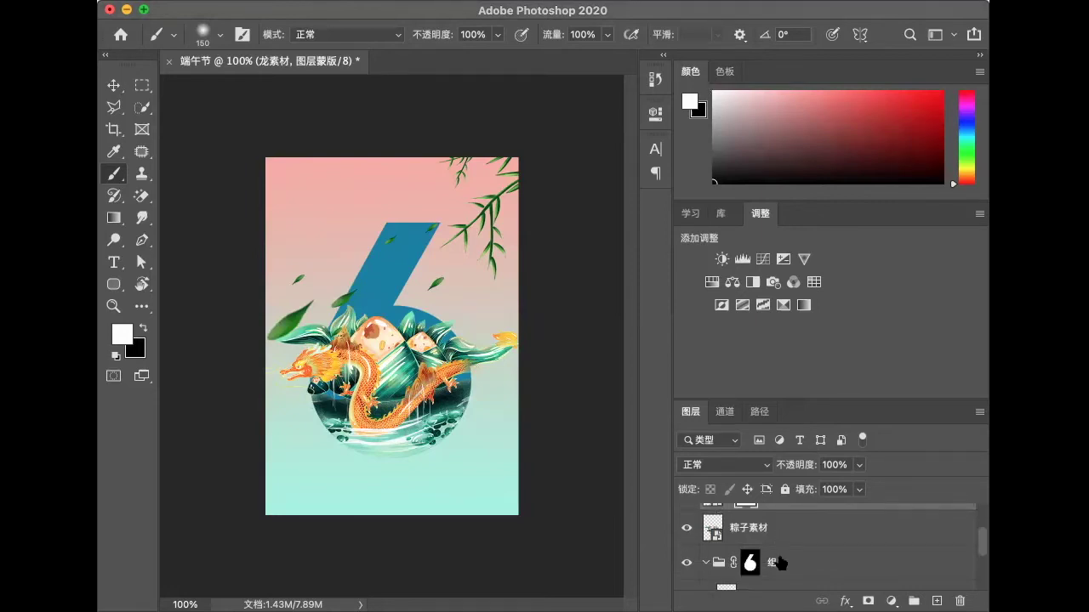
{"action": "scroll", "coordinate": [779, 559], "scroll_direction": "down", "scroll_amount": 3}
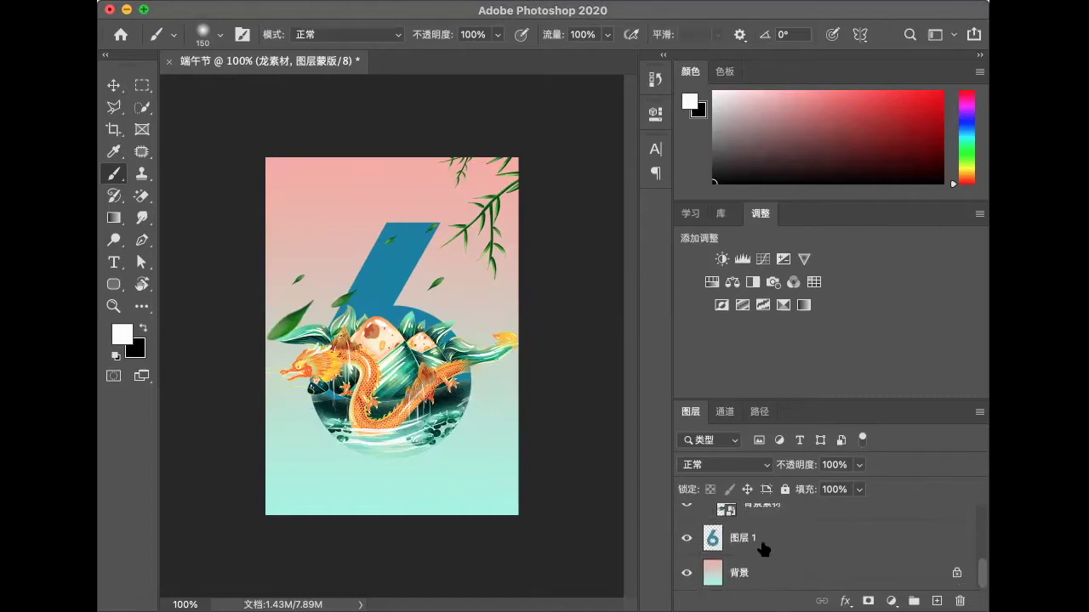
{"action": "left_click", "coordinate": [763, 549]}
{"action": "left_click", "coordinate": [845, 601]}
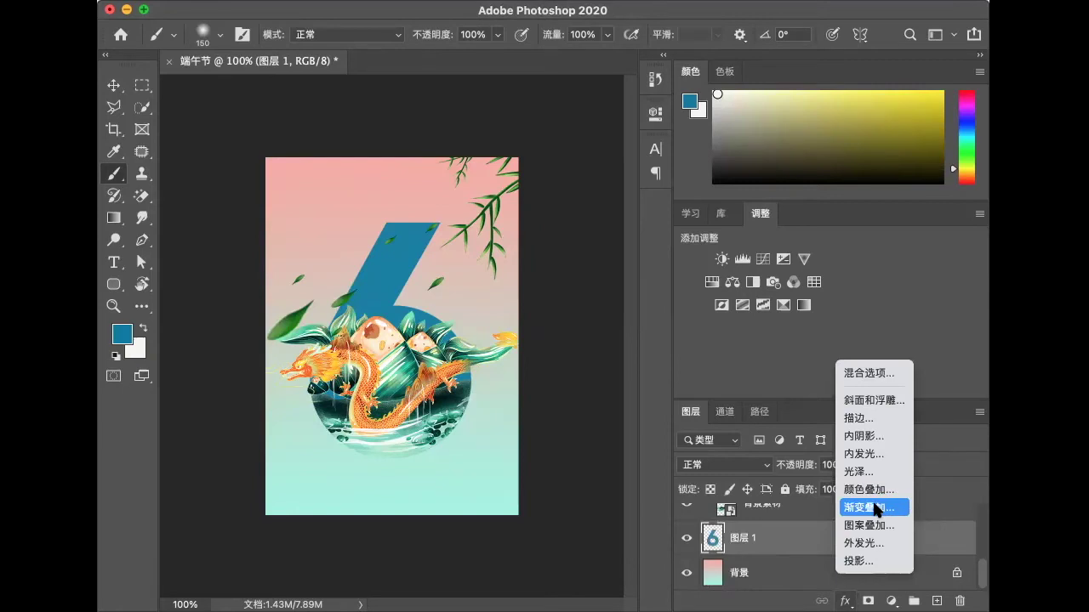
{"action": "left_click", "coordinate": [874, 508]}
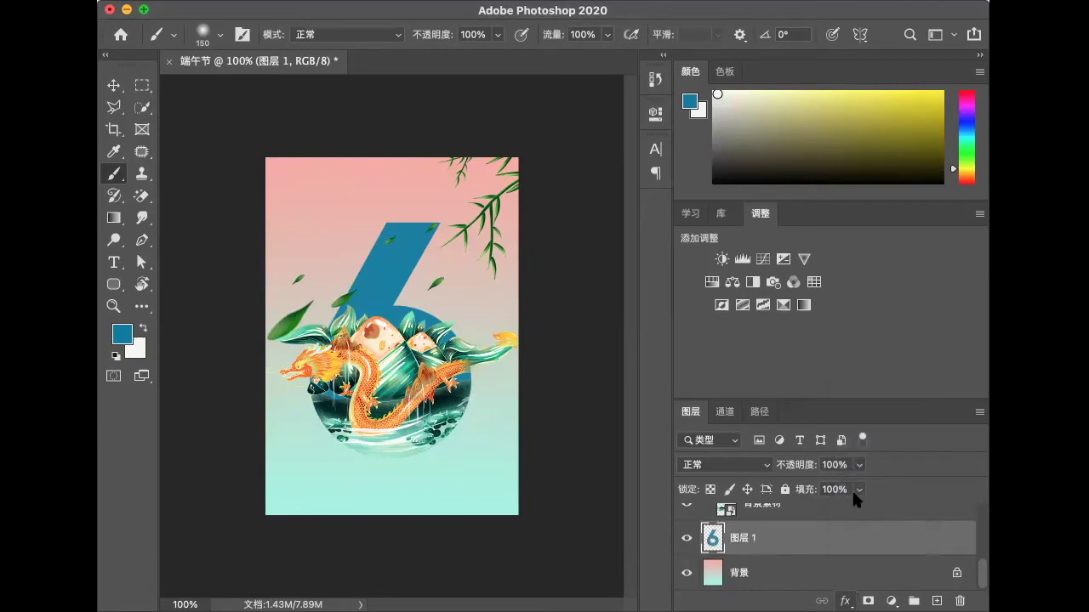
{"action": "left_click_drag", "start_coordinate": [537, 194], "coordinate": [490, 352]}
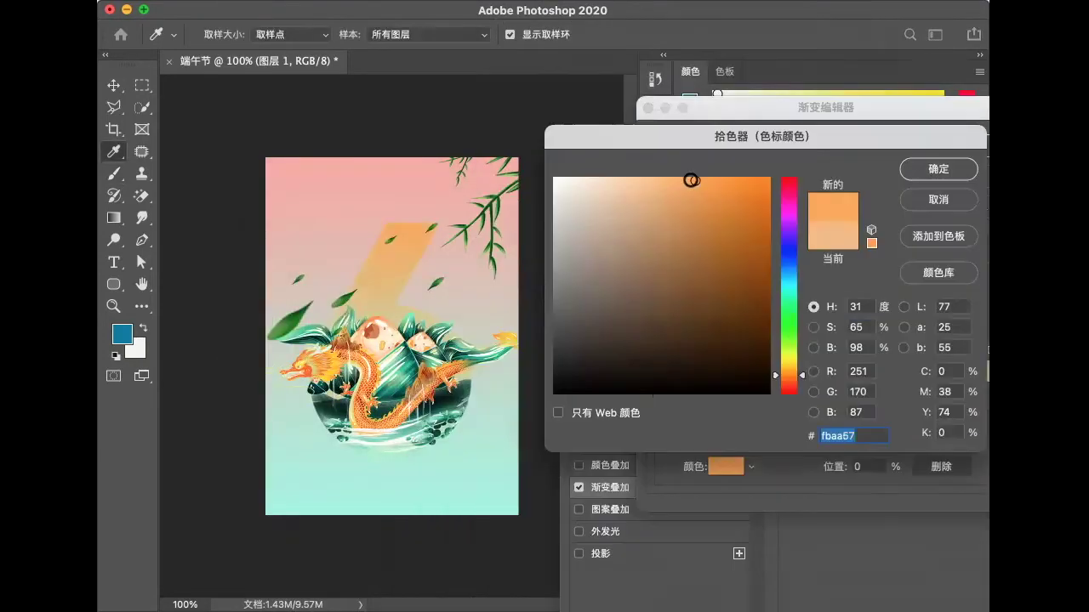
{"action": "left_click", "coordinate": [910, 175]}
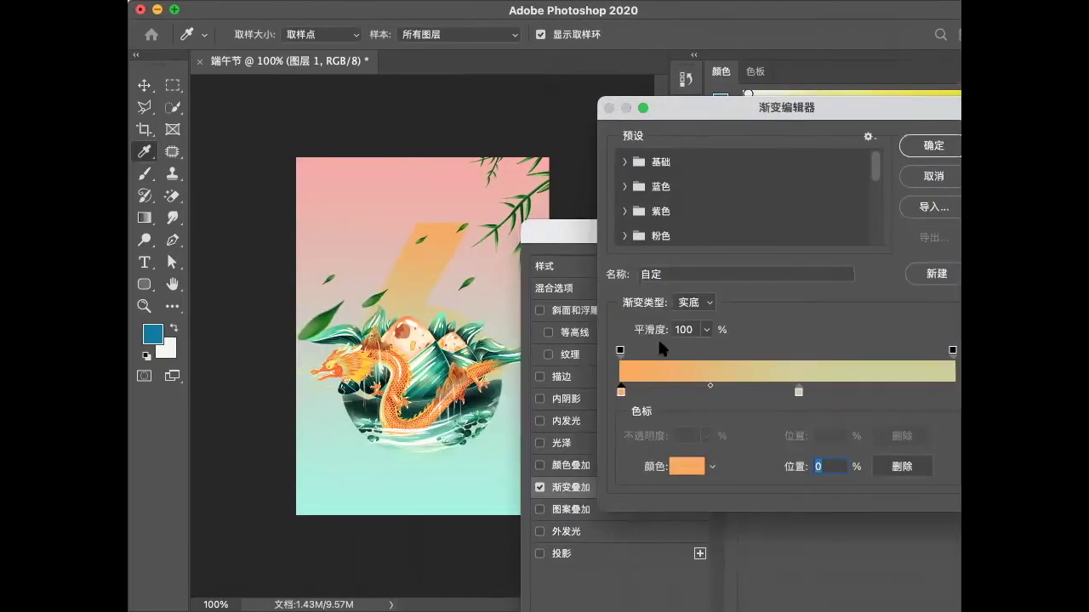
- Recolour the gradient's other stop yellow-green, place it at 56%, shift the orange stop slightly inward, and apply the overlay
{"action": "left_click_drag", "start_coordinate": [799, 392], "coordinate": [729, 397]}
{"action": "double_click", "coordinate": [727, 393]}
{"action": "left_click_drag", "start_coordinate": [616, 194], "coordinate": [593, 221]}
{"action": "left_click", "coordinate": [912, 166]}
{"action": "left_click_drag", "start_coordinate": [729, 394], "coordinate": [759, 393]}
{"action": "left_click_drag", "start_coordinate": [621, 392], "coordinate": [634, 392]}
{"action": "left_click_drag", "start_coordinate": [759, 393], "coordinate": [810, 397]}
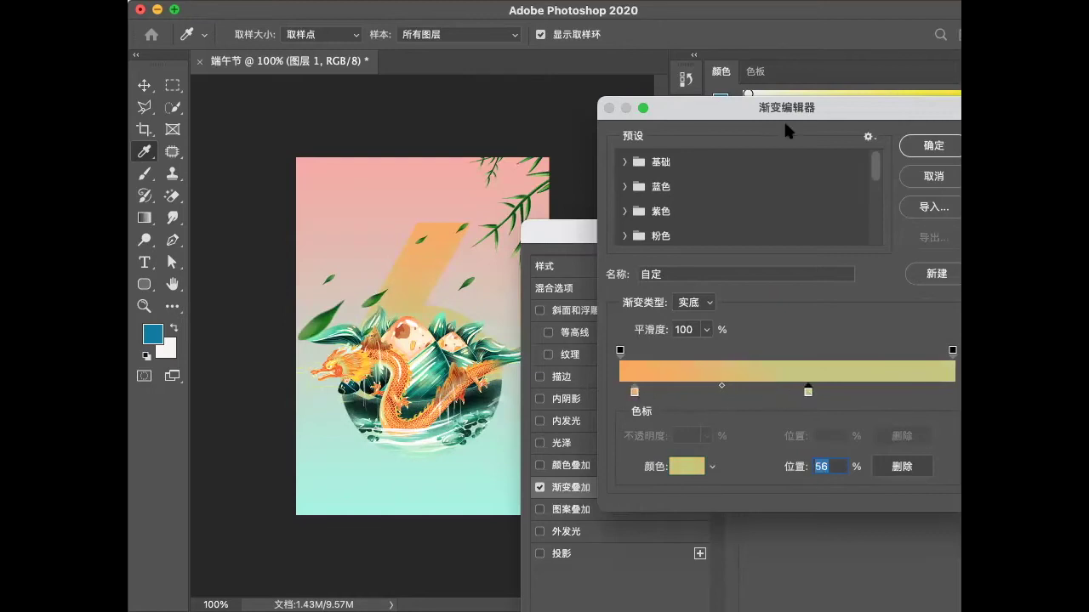
{"action": "left_click", "coordinate": [634, 393]}
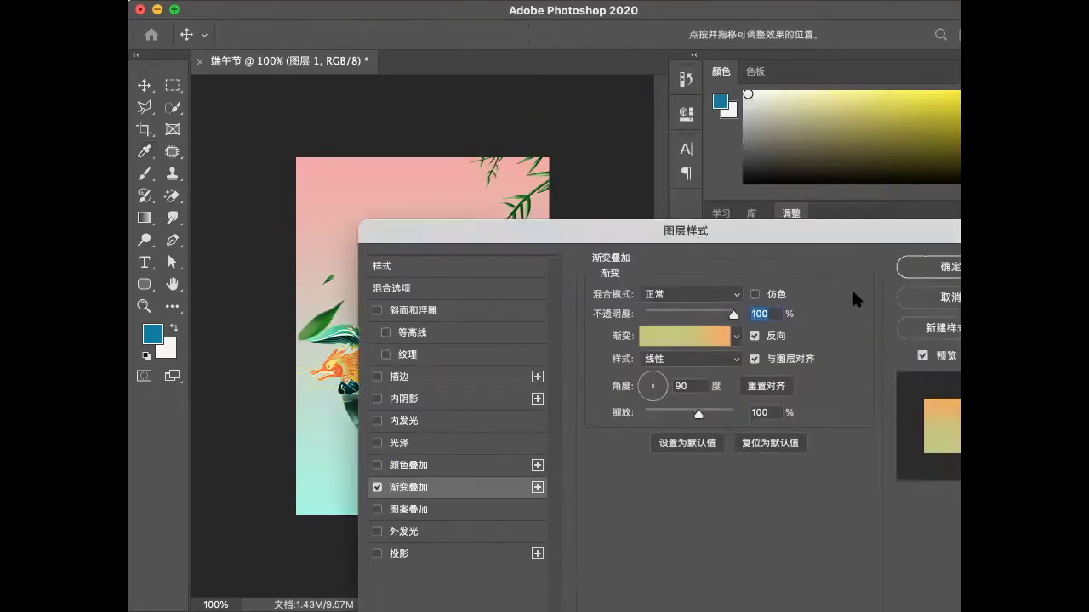
{"action": "left_click", "coordinate": [924, 268]}
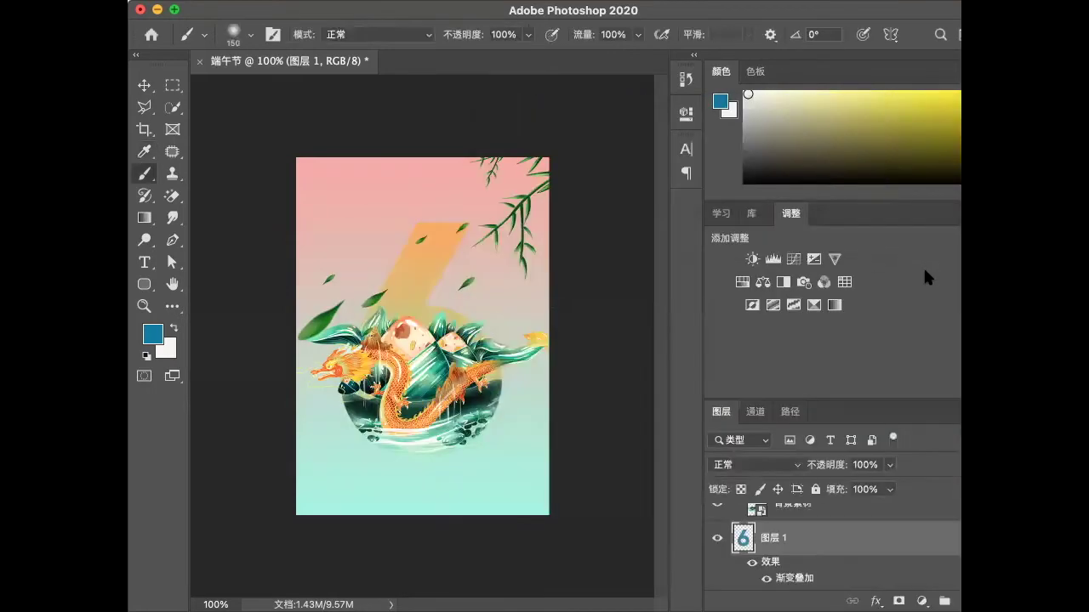
- Add an Inner Shadow to the 图层 1 layer and set its colour to black
{"action": "left_click", "coordinate": [875, 599]}
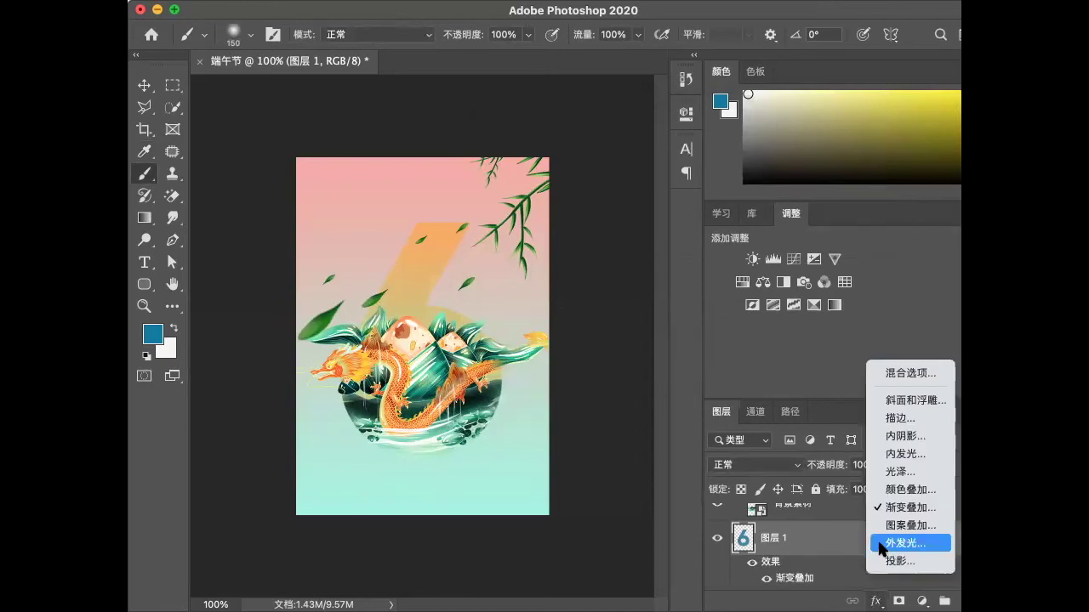
{"action": "left_click", "coordinate": [900, 437]}
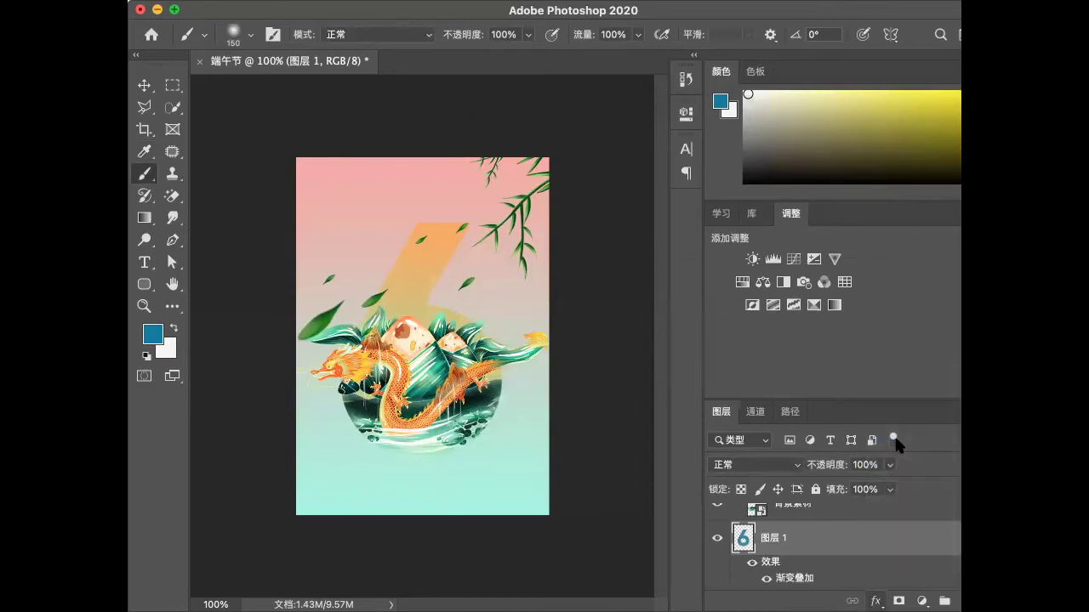
{"action": "left_click_drag", "start_coordinate": [571, 197], "coordinate": [776, 311]}
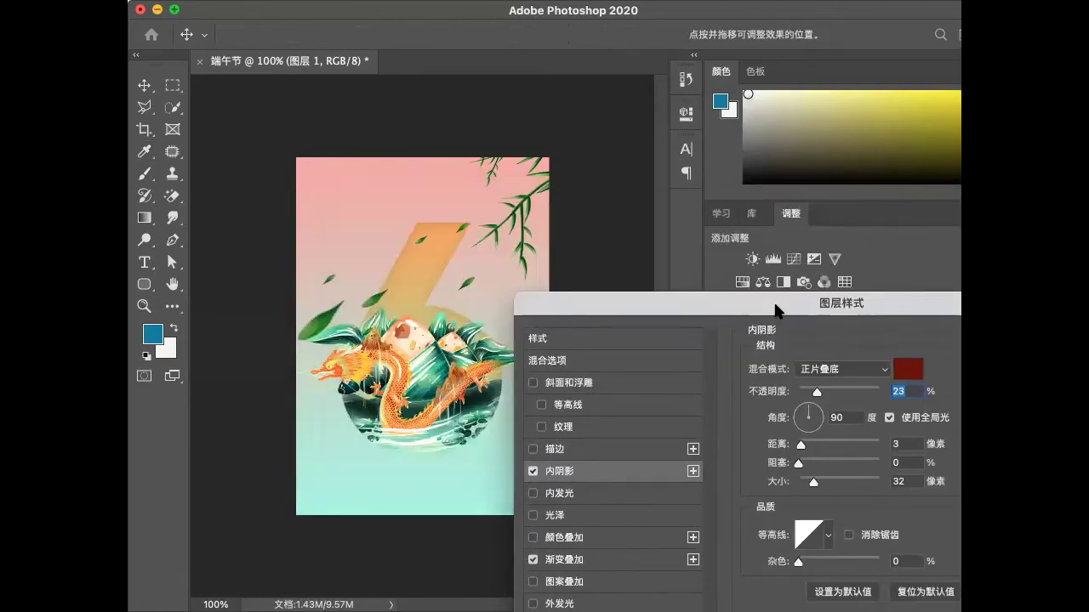
{"action": "left_click", "coordinate": [907, 371]}
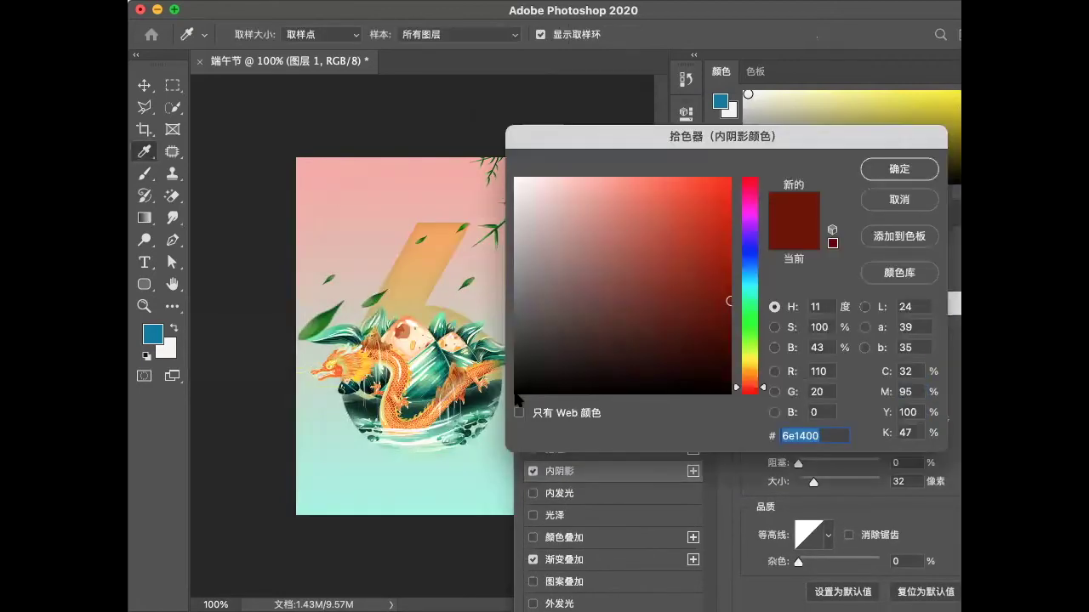
{"action": "left_click", "coordinate": [515, 393]}
{"action": "left_click", "coordinate": [899, 169]}
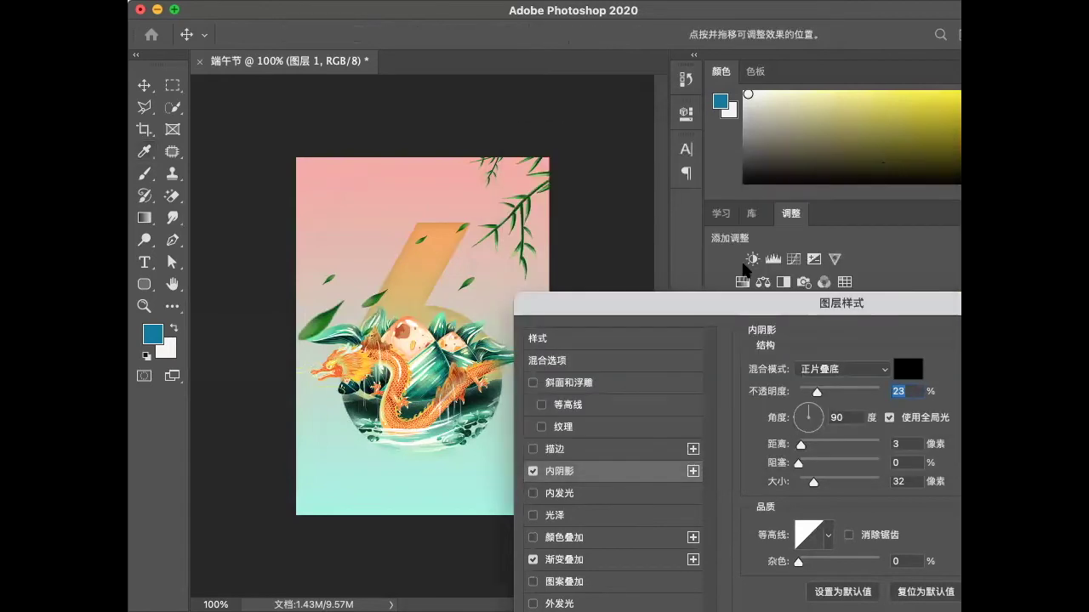
- Adjust the inner shadow's angle, increase its size and opacity slightly, and apply it to the 6
{"action": "left_click_drag", "start_coordinate": [706, 303], "coordinate": [535, 364]}
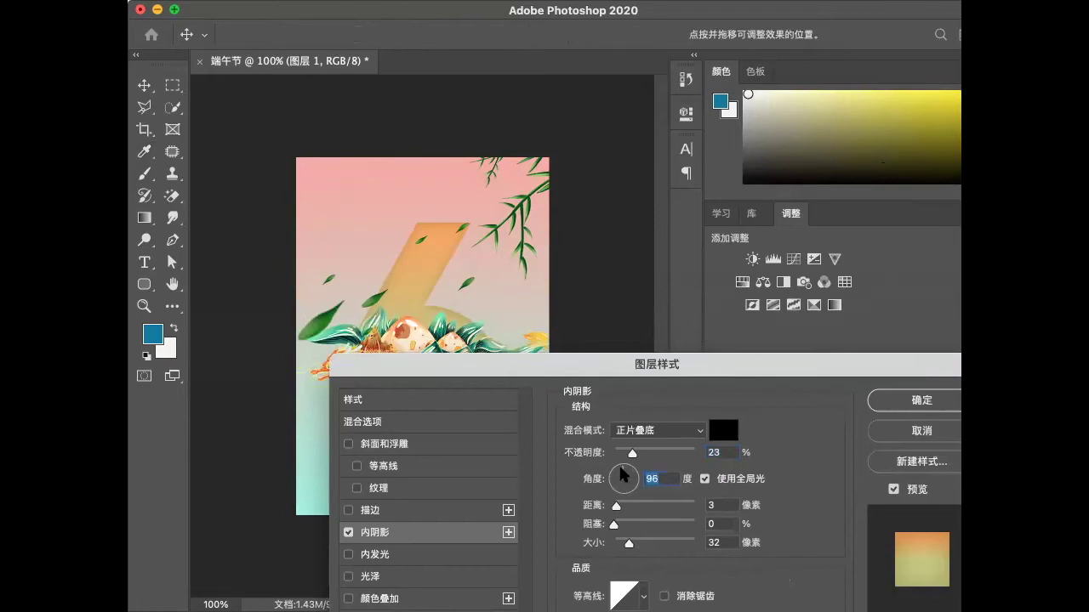
{"action": "left_click_drag", "start_coordinate": [630, 545], "coordinate": [635, 544]}
{"action": "left_click_drag", "start_coordinate": [632, 451], "coordinate": [641, 460]}
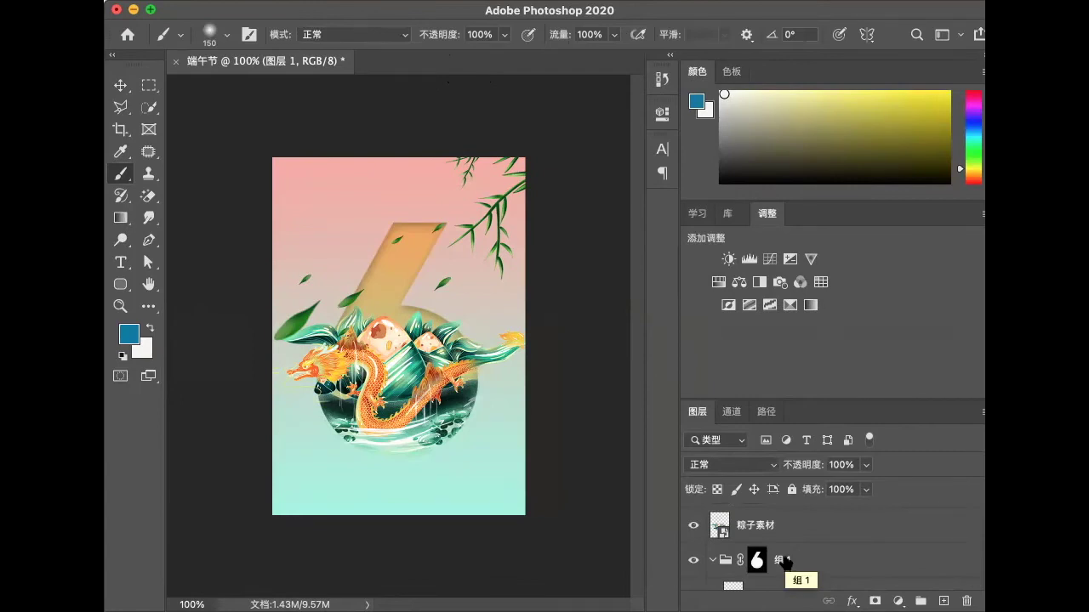
- Collapse 组 1, group it with the 龙素材 and 粽子素材 layers, and add a layer mask to the new group
{"action": "scroll", "coordinate": [784, 560], "scroll_direction": "down", "scroll_amount": 1}
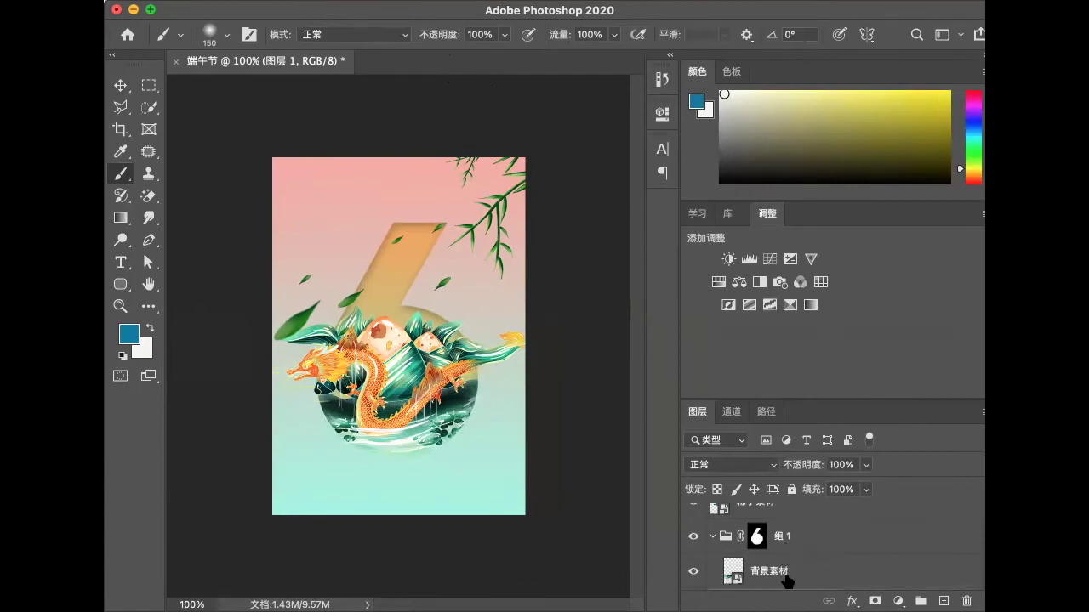
{"action": "scroll", "coordinate": [786, 581], "scroll_direction": "up", "scroll_amount": 3}
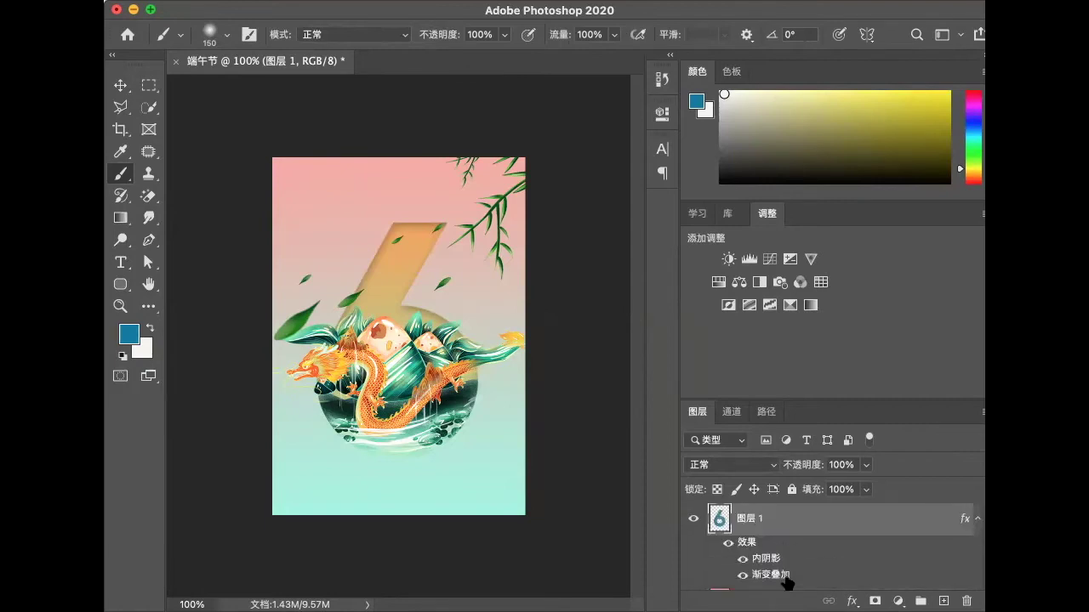
{"action": "scroll", "coordinate": [786, 582], "scroll_direction": "down", "scroll_amount": 3}
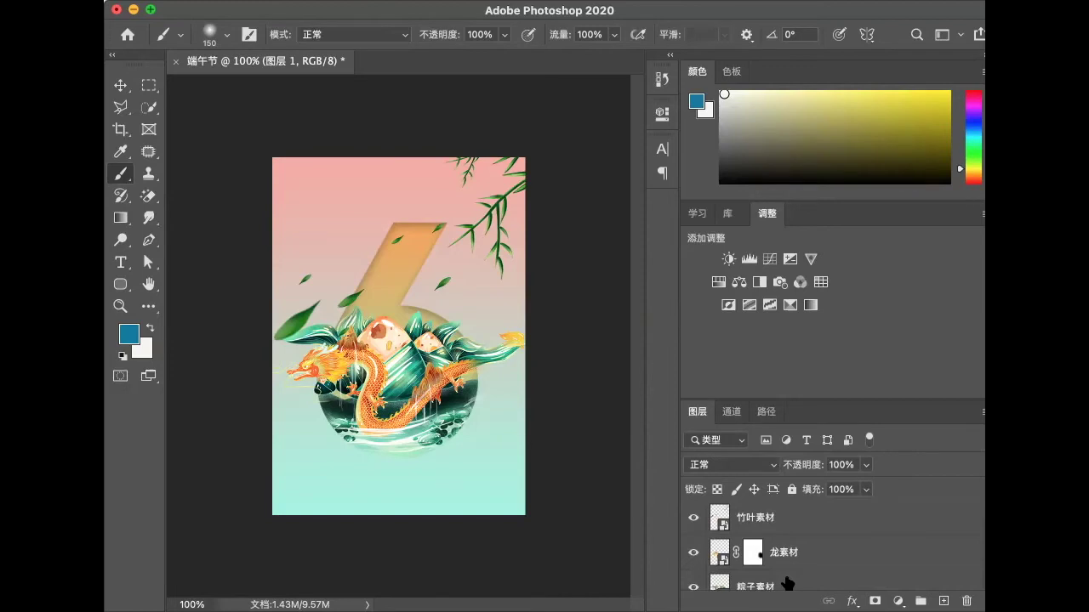
{"action": "scroll", "coordinate": [794, 554], "scroll_direction": "down", "scroll_amount": 5}
{"action": "scroll", "coordinate": [794, 554], "scroll_direction": "up", "scroll_amount": 2}
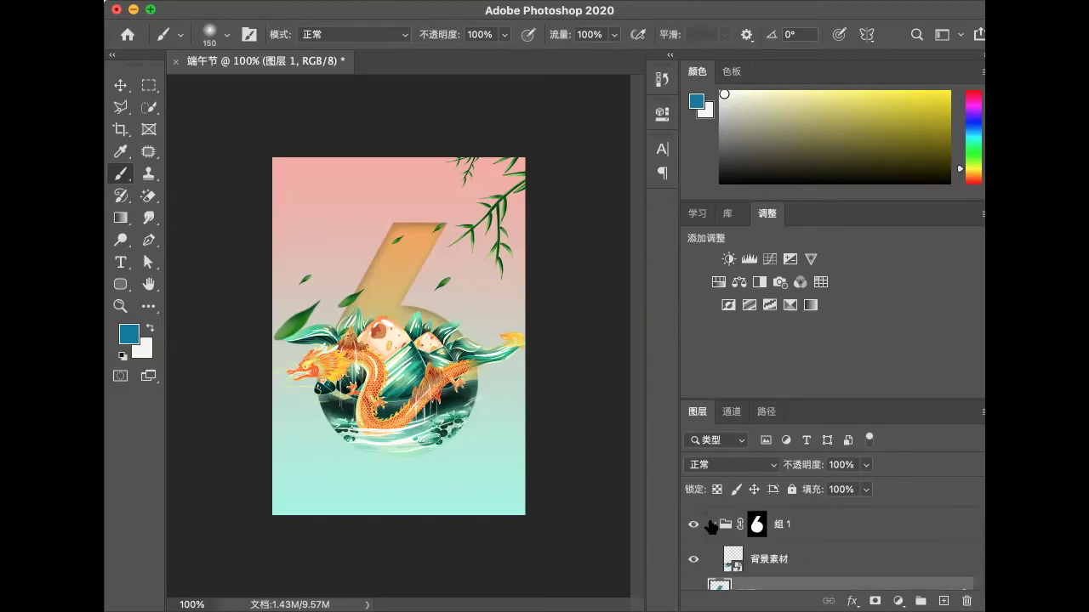
{"action": "left_click", "coordinate": [711, 528]}
{"action": "left_click", "coordinate": [819, 523]}
{"action": "scroll", "coordinate": [819, 526], "scroll_direction": "down", "scroll_amount": 2}
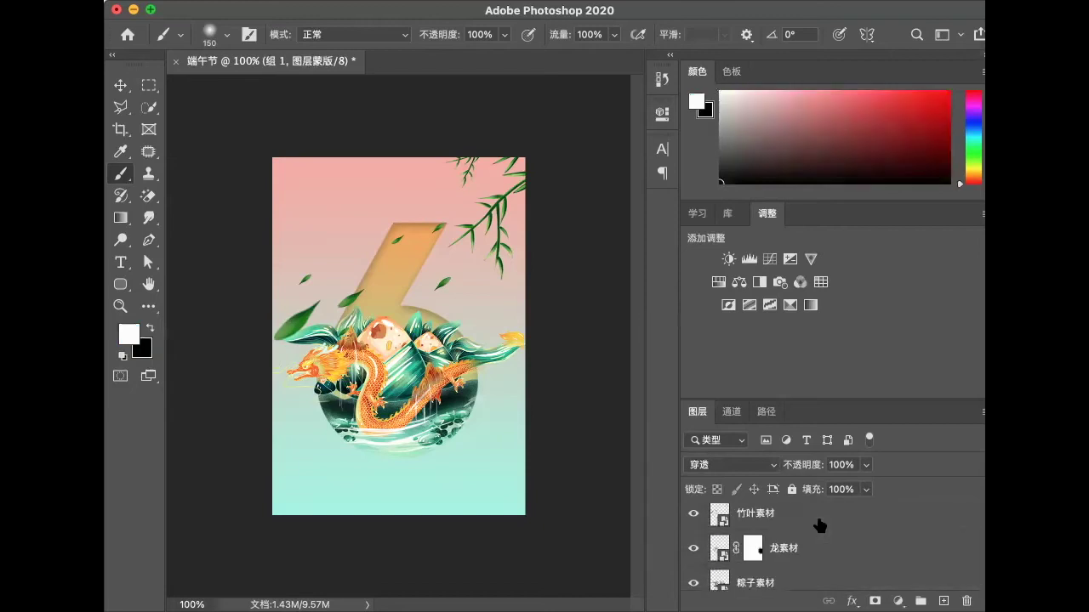
{"action": "left_click", "coordinate": [812, 548], "text": "shift"}
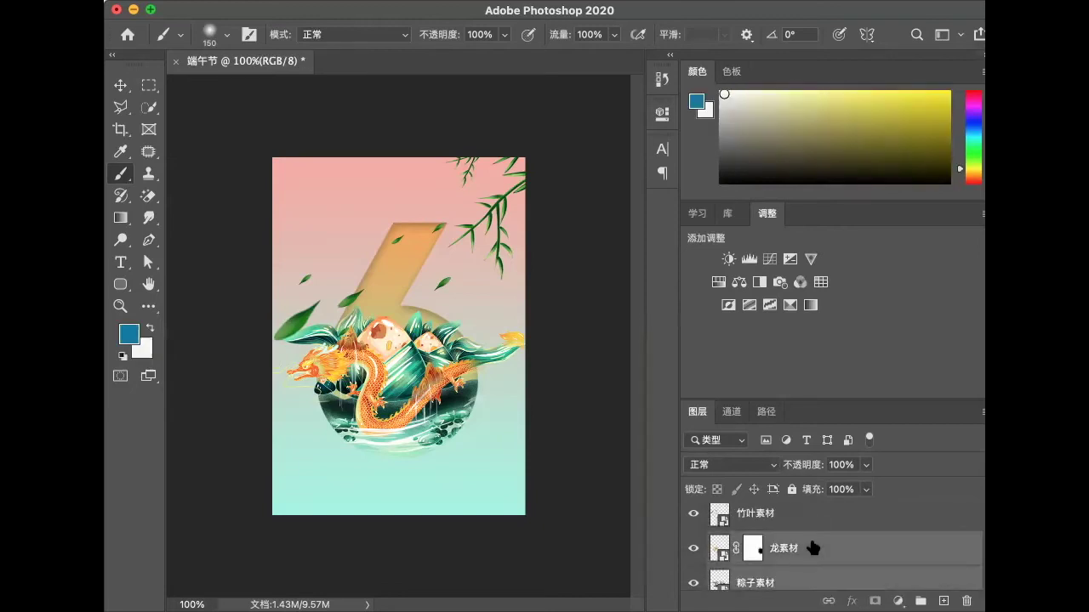
{"action": "scroll", "coordinate": [813, 548], "scroll_direction": "down", "scroll_amount": 2}
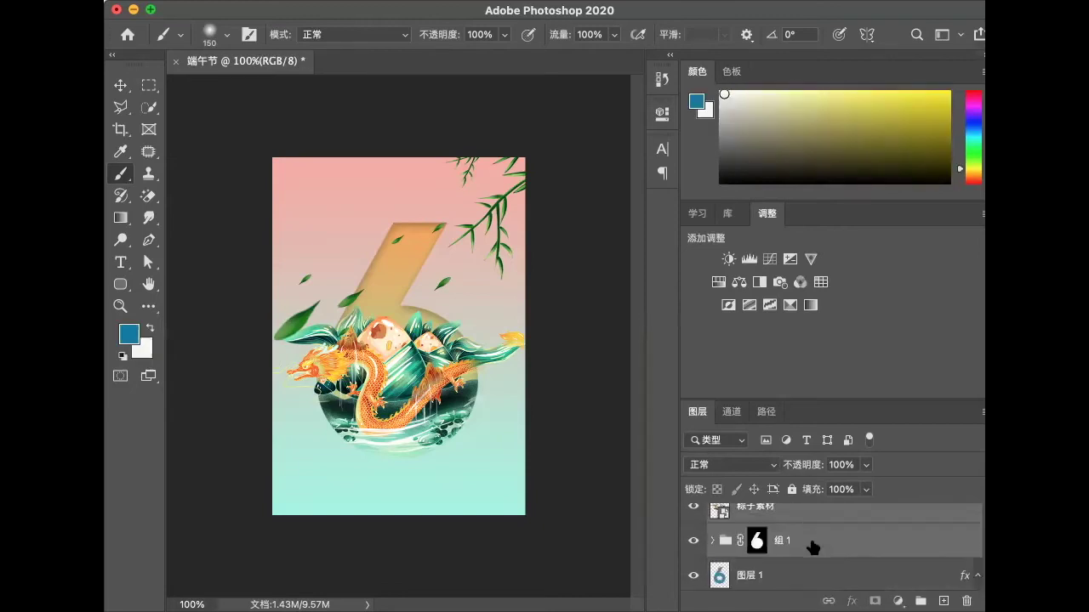
{"action": "left_click", "coordinate": [920, 599]}
{"action": "left_click", "coordinate": [877, 601]}
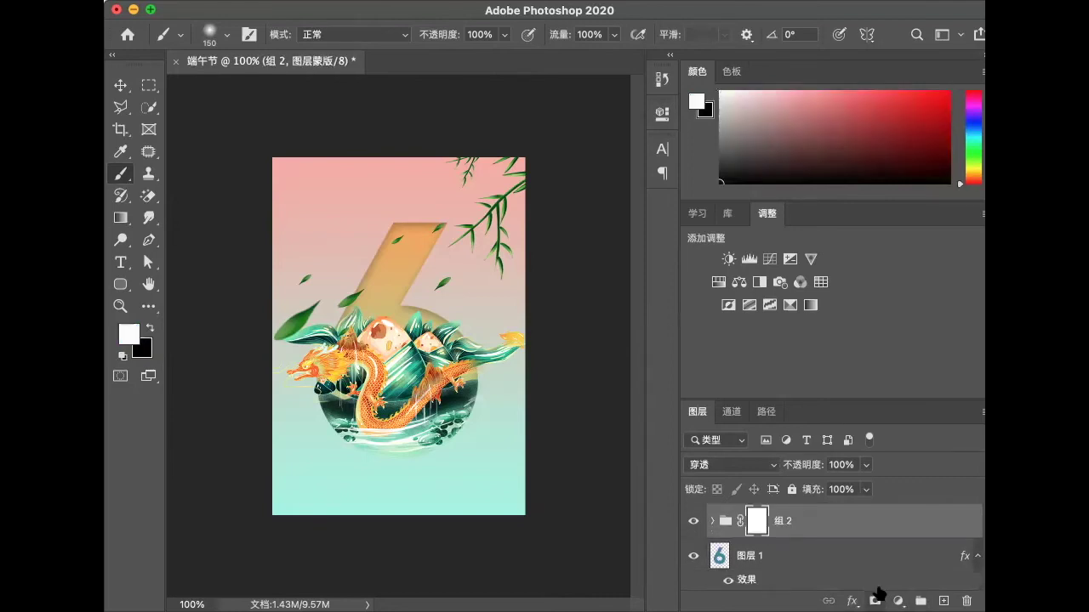
- Mask 组 2 to the shape of the 6 with black, and paint white on the mask to restore the dragon's head and outer leaves
{"action": "left_click", "coordinate": [720, 555], "text": "super"}
{"action": "key", "text": "super+shift+i"}
{"action": "key", "text": "super+BackSpace"}
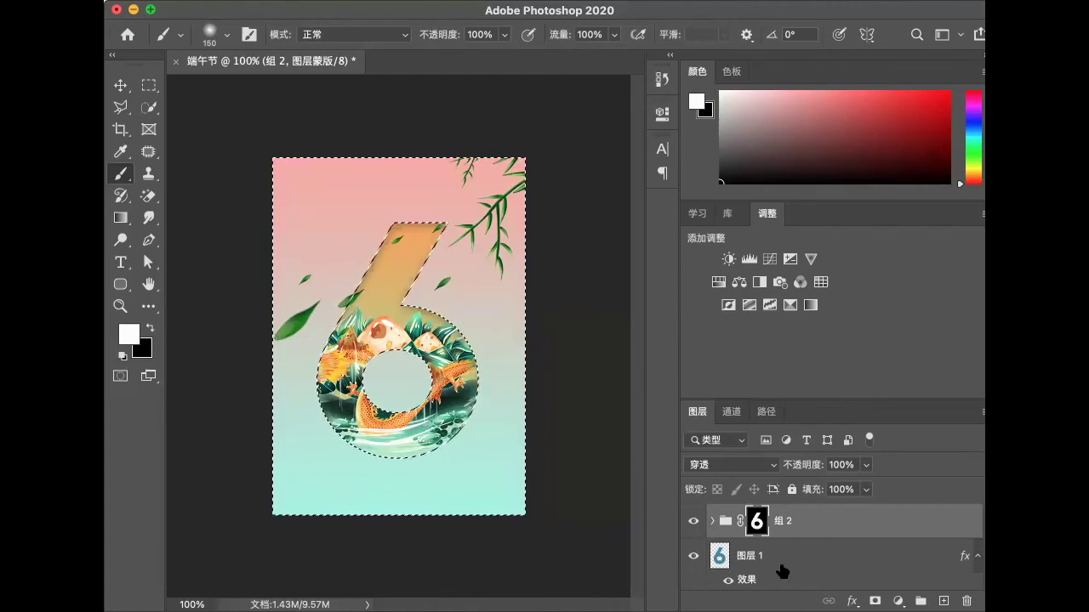
{"action": "key", "text": "ctrl+d"}
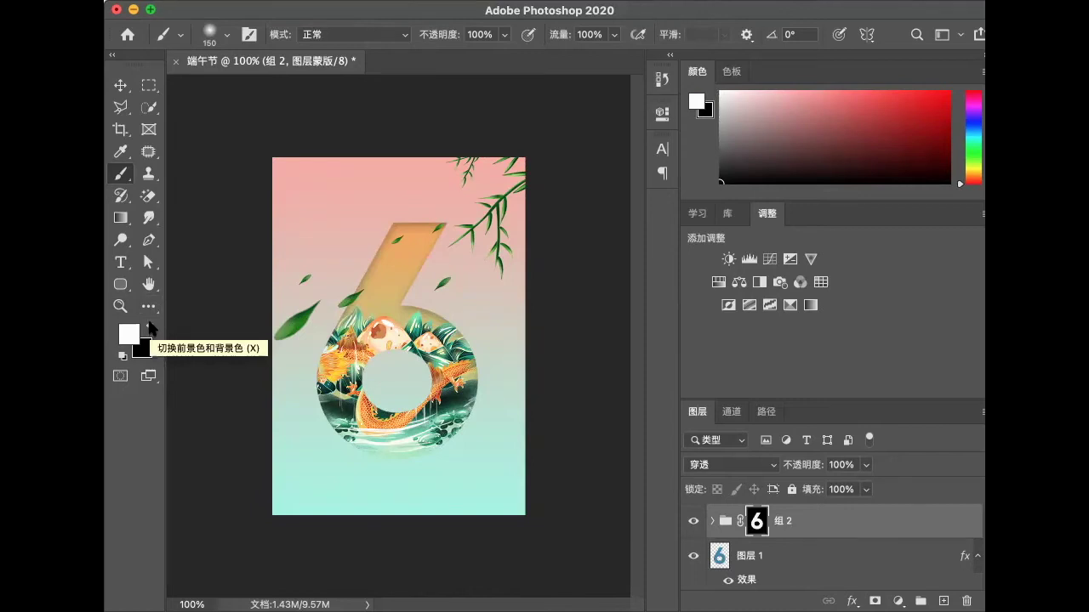
{"action": "left_click_drag", "start_coordinate": [296, 338], "coordinate": [271, 398]}
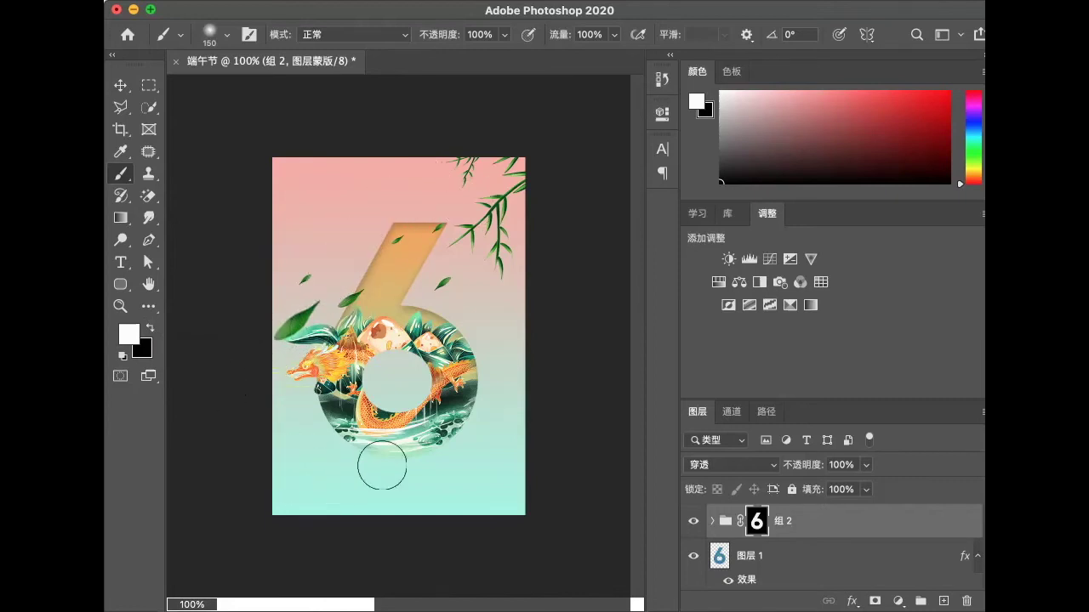
{"action": "mouse_move", "coordinate": [478, 348]}
{"action": "left_mouse_down"}
{"action": "mouse_move", "coordinate": [494, 324]}
{"action": "mouse_move", "coordinate": [509, 338]}
{"action": "left_mouse_up"}
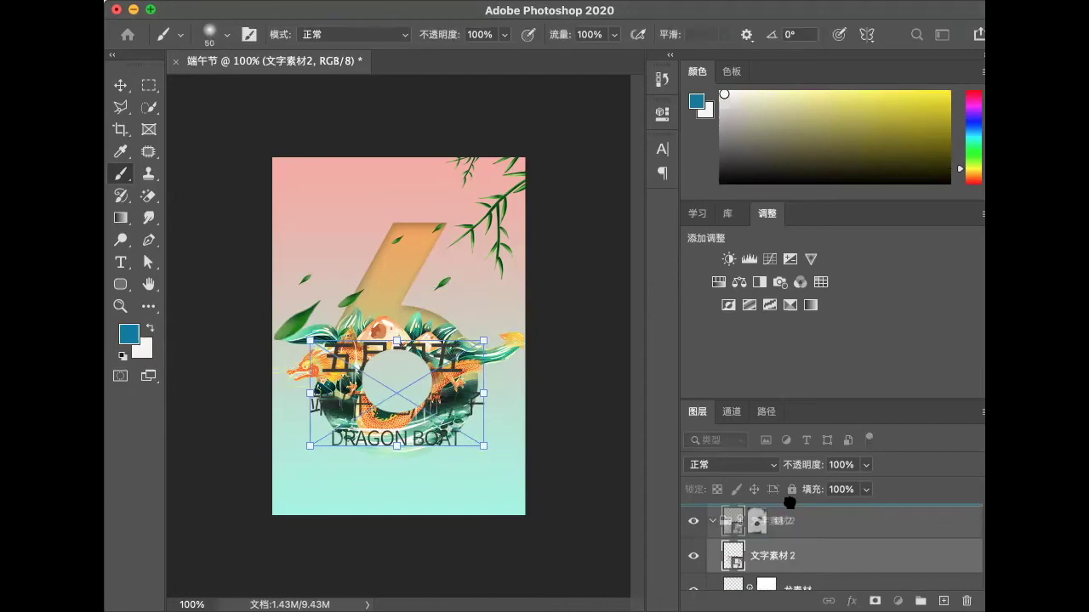
- Move the 文字素材 2 layer to the top of the stack and scale its text down to fit inside the 6's round hole
{"action": "mouse_move", "coordinate": [477, 427]}
{"action": "left_mouse_down"}
{"action": "mouse_move", "coordinate": [396, 383]}
{"action": "mouse_move", "coordinate": [393, 391]}
{"action": "mouse_move", "coordinate": [396, 381]}
{"action": "mouse_move", "coordinate": [398, 396]}
{"action": "left_mouse_up"}
{"action": "key", "text": "Return"}
{"action": "key", "text": "super+t"}
{"action": "key", "text": "Return"}
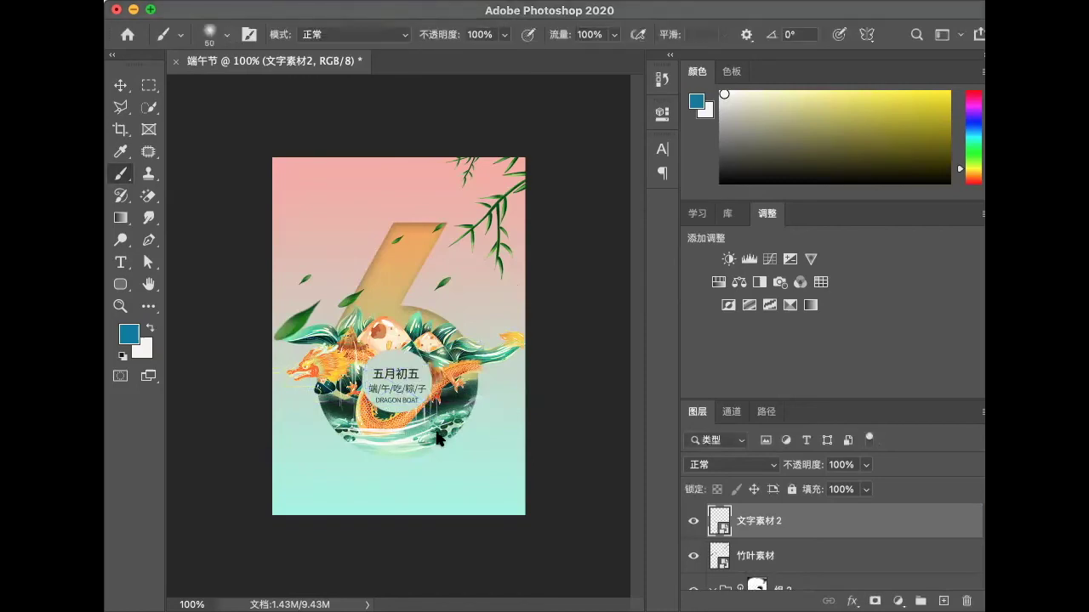
- Place the 文字素材 text image, scale it to about 42%, and position it along the poster's upper-left edge
{"action": "left_click_drag", "start_coordinate": [51, 340], "coordinate": [320, 182]}
{"action": "left_click_drag", "start_coordinate": [457, 479], "coordinate": [317, 307]}
{"action": "left_click_drag", "start_coordinate": [339, 201], "coordinate": [336, 231]}
{"action": "left_click_drag", "start_coordinate": [355, 318], "coordinate": [353, 311]}
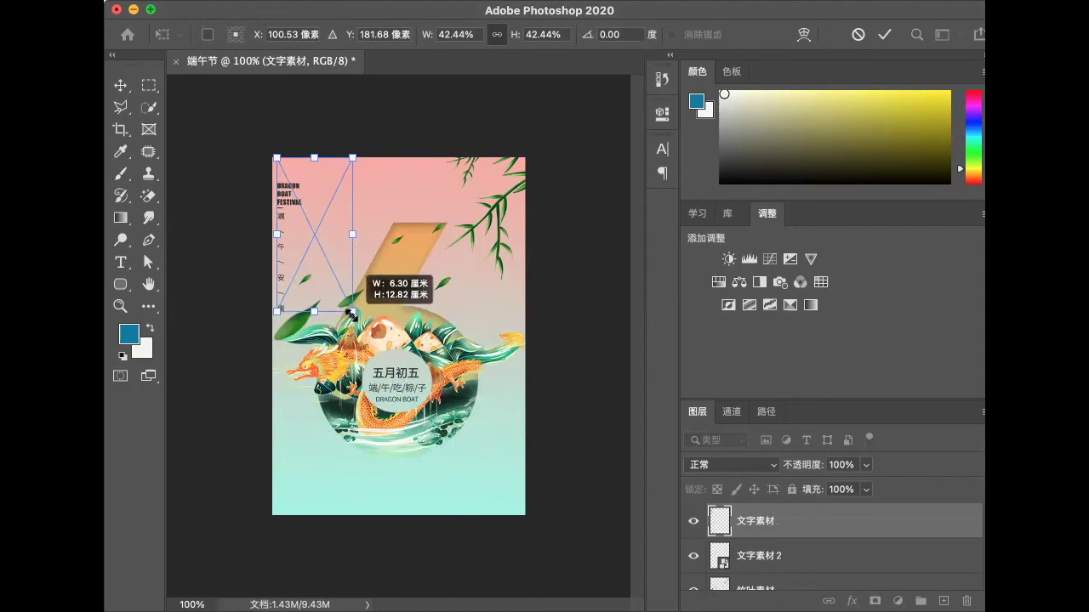
{"action": "key", "text": "Return"}
- Add the text AT above DRAGON BOAT FESTIVAL, coloured black 000000 and set in the Baoli SC font
{"action": "key", "text": "t"}
{"action": "left_click", "coordinate": [287, 174]}
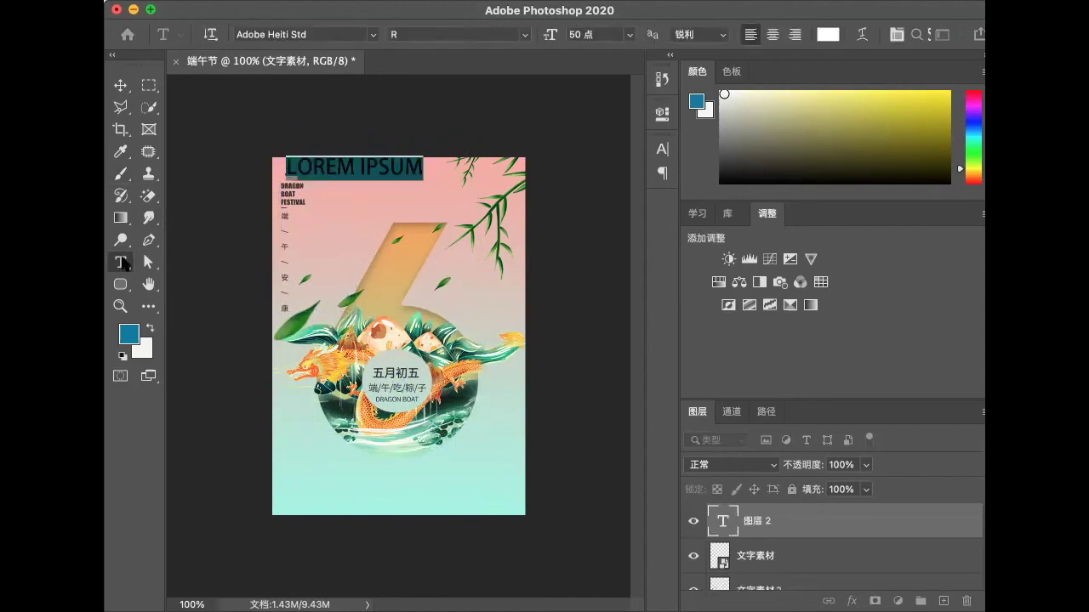
{"action": "type", "text": "AT"}
{"action": "left_click", "coordinate": [828, 34]}
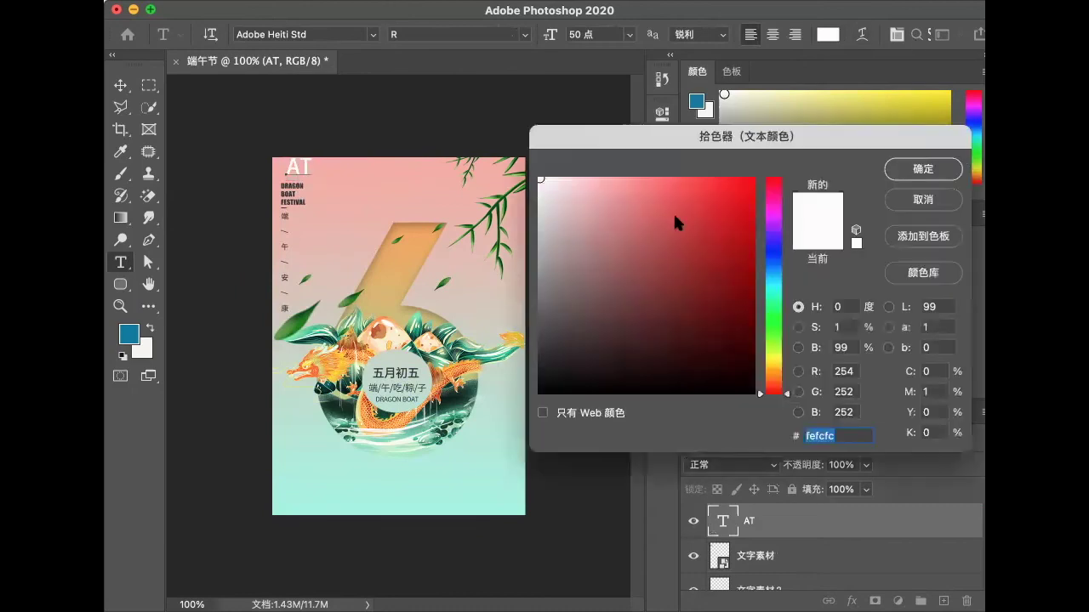
{"action": "left_click", "coordinate": [539, 393]}
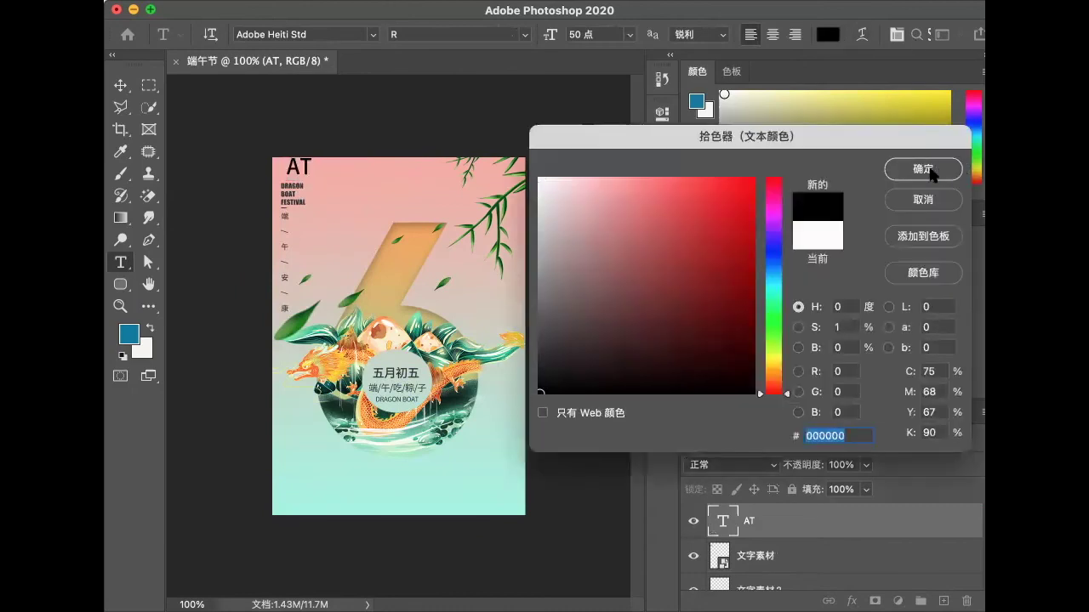
{"action": "left_click", "coordinate": [931, 172]}
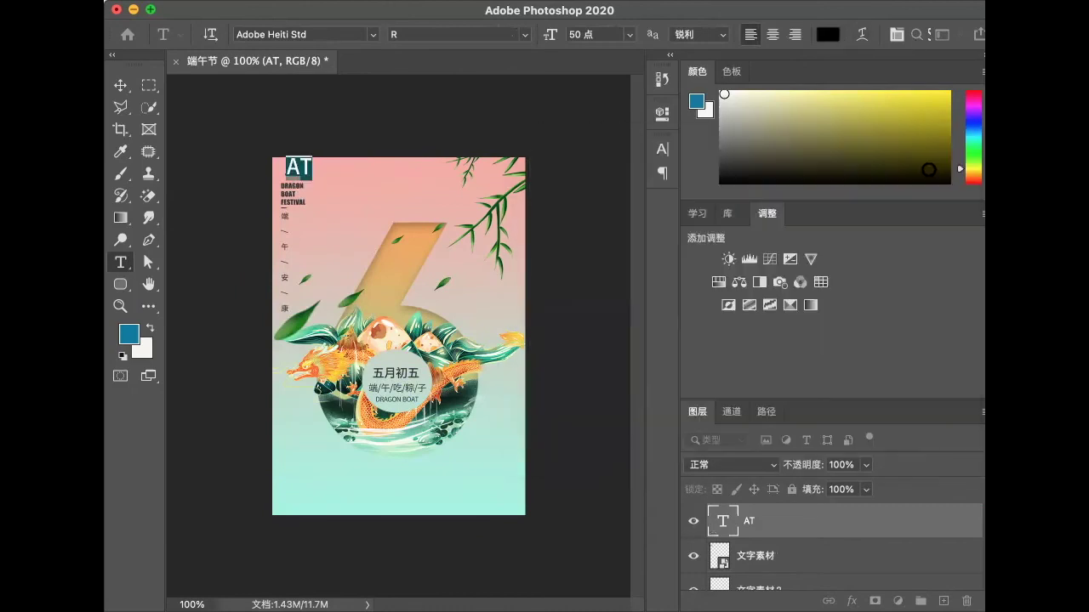
{"action": "left_click", "coordinate": [371, 34]}
{"action": "left_click", "coordinate": [293, 360]}
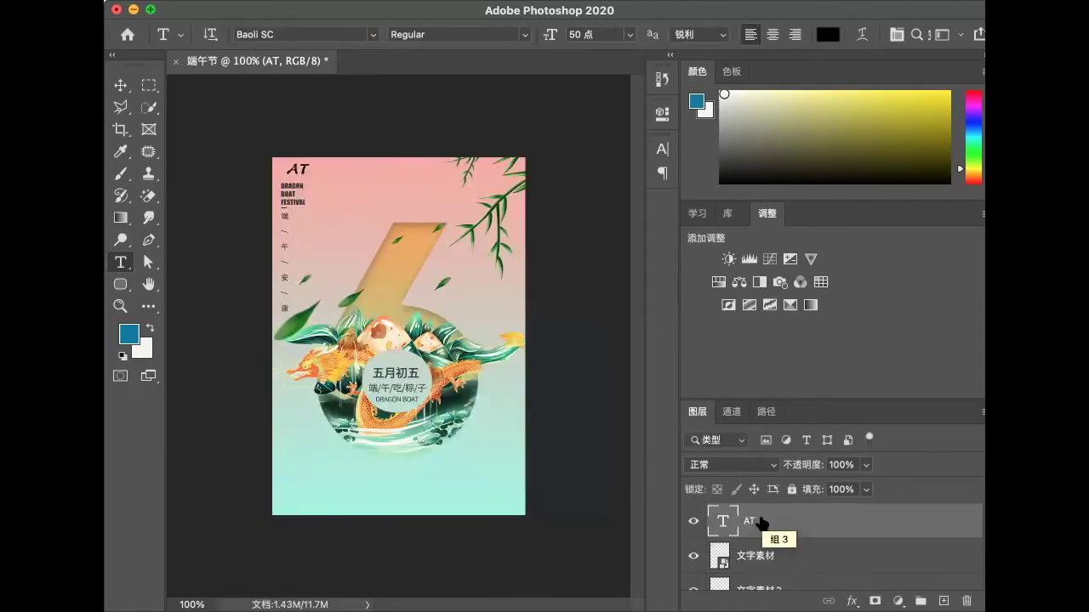
- Scale the 文字素材 3 title image down to about 29% and place it beside the 6's stem, under the bamboo
{"action": "key", "text": "ctrl+t"}
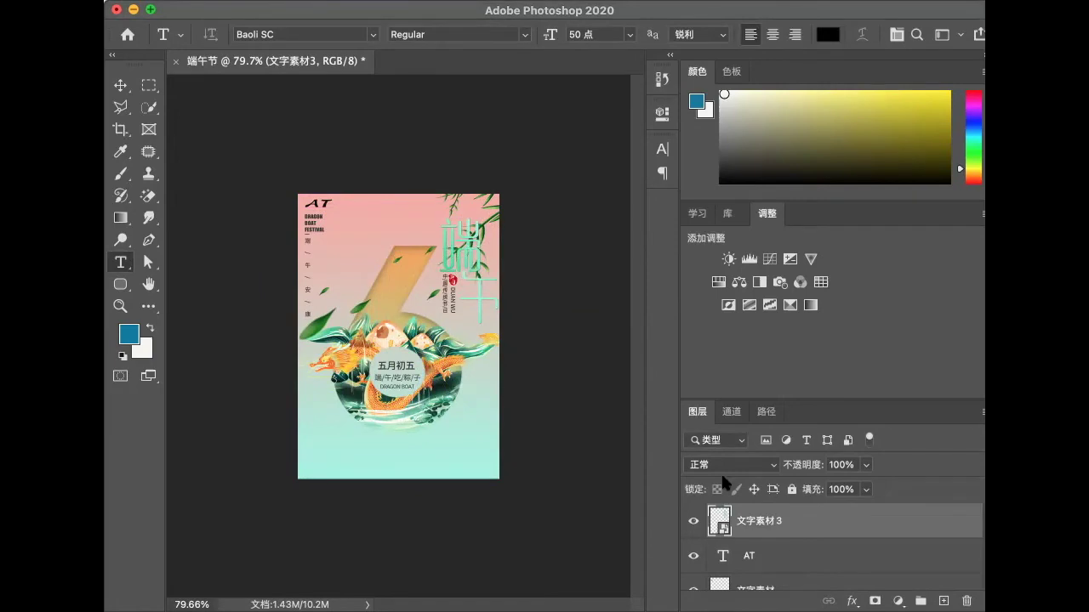
{"action": "key", "text": "super+t"}
{"action": "left_click_drag", "start_coordinate": [499, 503], "coordinate": [452, 467]}
{"action": "key", "text": "super+z"}
{"action": "left_click_drag", "start_coordinate": [497, 501], "coordinate": [478, 479]}
{"action": "left_click_drag", "start_coordinate": [452, 363], "coordinate": [455, 379]}
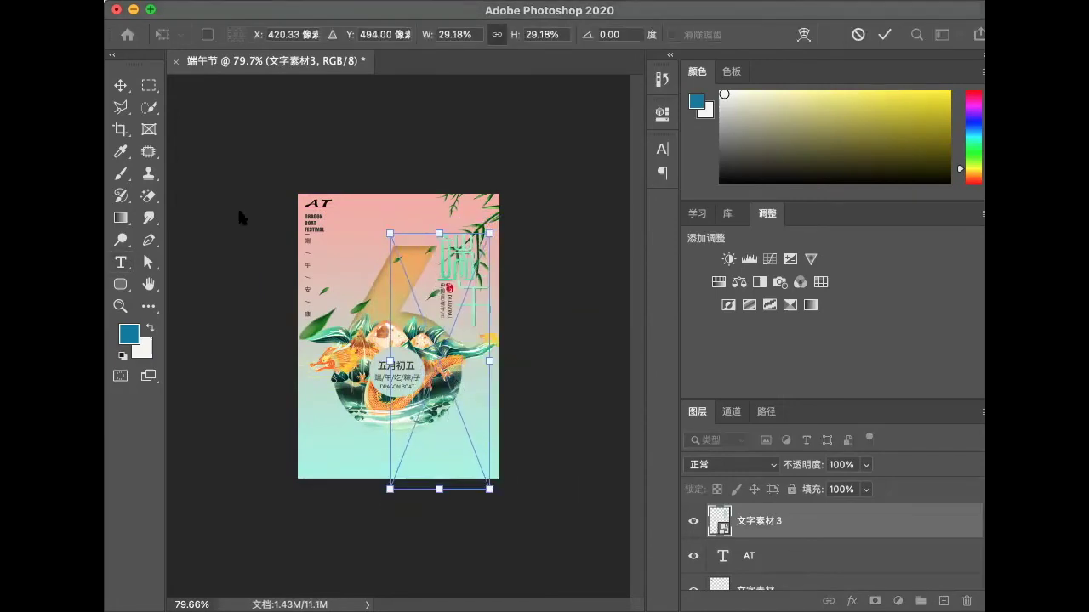
{"action": "key", "text": "Return"}
- Shrink the 竹叶素材 bamboo layer into the poster's upper-right corner so its loose leaves fall over the 6's stem
{"action": "scroll", "coordinate": [802, 552], "scroll_direction": "down", "scroll_amount": 5}
{"action": "left_click", "coordinate": [802, 552]}
{"action": "key", "text": "super+t"}
{"action": "left_click_drag", "start_coordinate": [433, 259], "coordinate": [454, 230]}
{"action": "key", "text": "Return"}
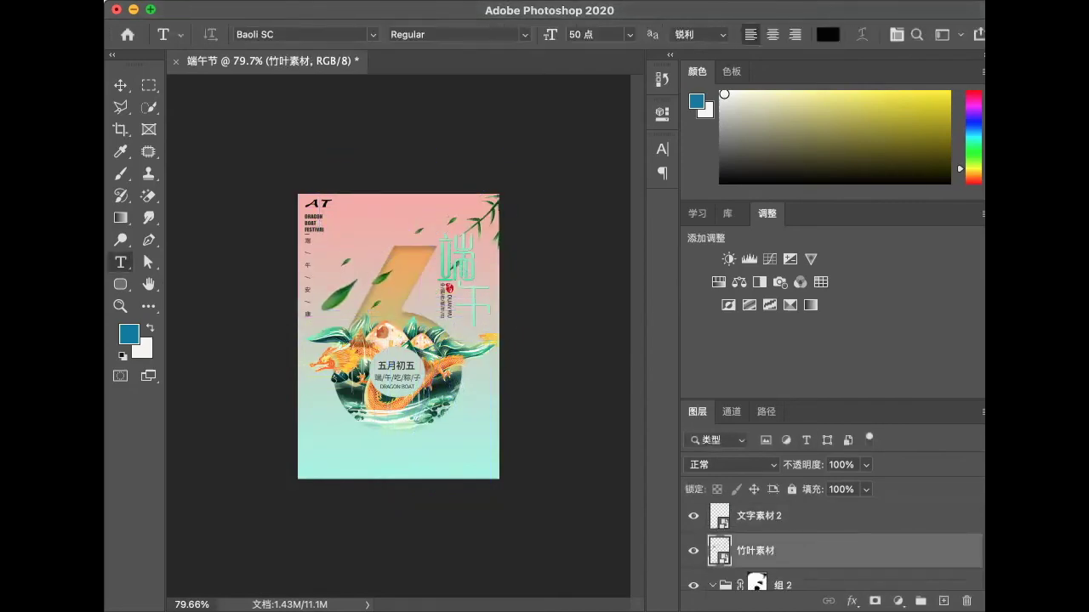
{"action": "key", "text": "super+t"}
{"action": "left_click_drag", "start_coordinate": [318, 311], "coordinate": [348, 289]}
{"action": "left_click_drag", "start_coordinate": [478, 237], "coordinate": [453, 262]}
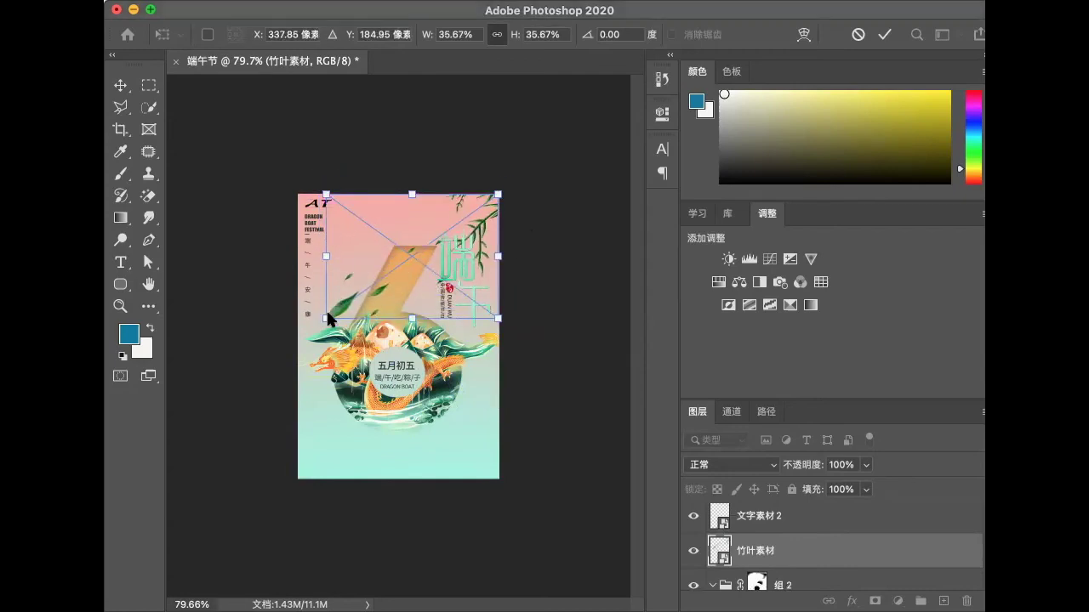
{"action": "left_click_drag", "start_coordinate": [326, 318], "coordinate": [416, 308]}
{"action": "left_click_drag", "start_coordinate": [431, 251], "coordinate": [442, 251]}
{"action": "key", "text": "Return"}
{"action": "scroll", "coordinate": [377, 287], "scroll_direction": "up", "scroll_amount": 4}
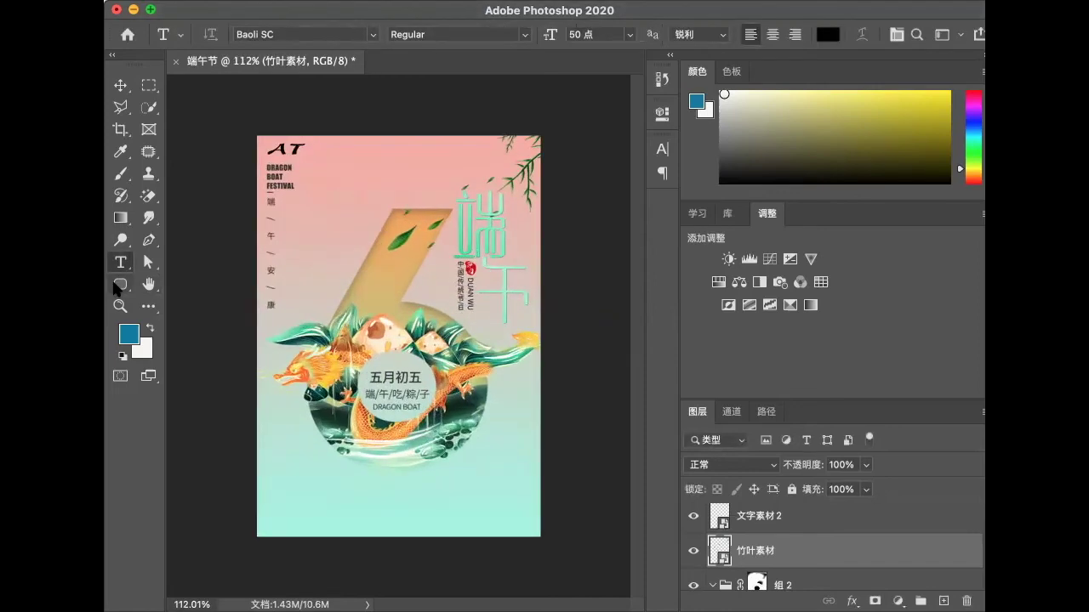
- Scale the 文字素材 1 verse image to about 33% and centre it just below the 6
{"action": "key", "text": "u"}
{"action": "left_click_drag", "start_coordinate": [441, 300], "coordinate": [423, 341]}
{"action": "left_click_drag", "start_coordinate": [420, 342], "coordinate": [418, 491]}
{"action": "left_click_drag", "start_coordinate": [539, 535], "coordinate": [415, 492]}
{"action": "left_click_drag", "start_coordinate": [341, 472], "coordinate": [402, 499]}
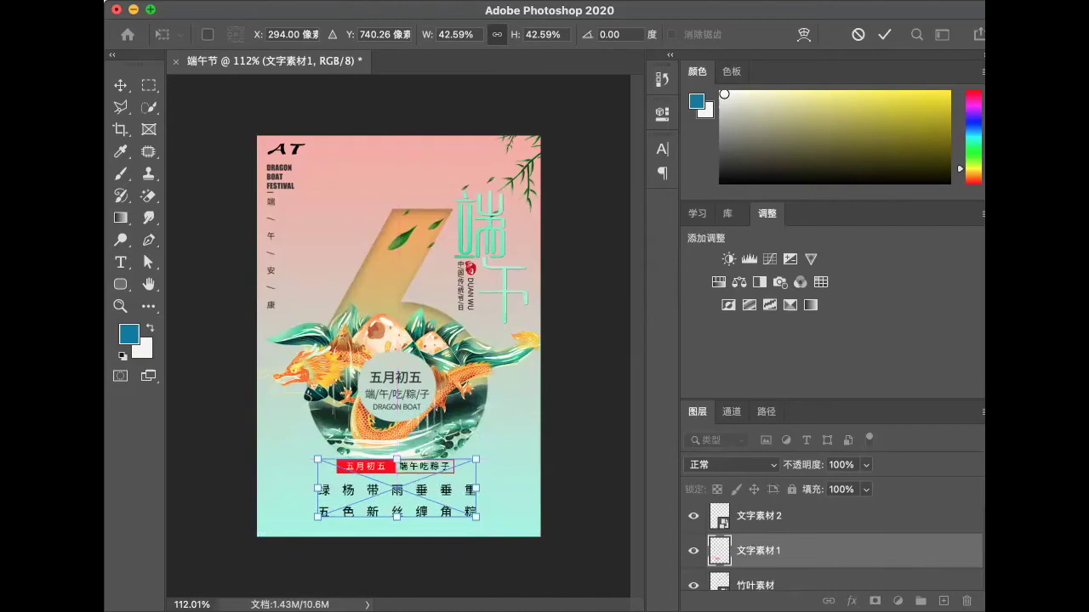
{"action": "left_click_drag", "start_coordinate": [475, 516], "coordinate": [414, 505]}
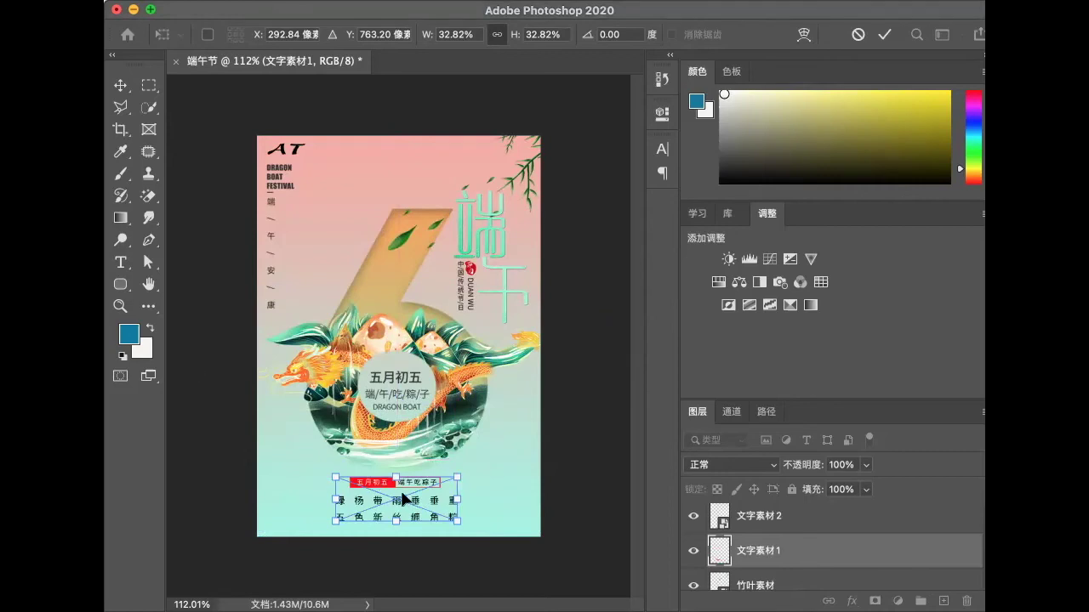
{"action": "left_click_drag", "start_coordinate": [422, 499], "coordinate": [422, 491]}
{"action": "key", "text": "Return"}
- Draw a circle about 121 px in diameter with the Ellipse tool on a layer directly above 粽子素材
{"action": "key", "text": "u"}
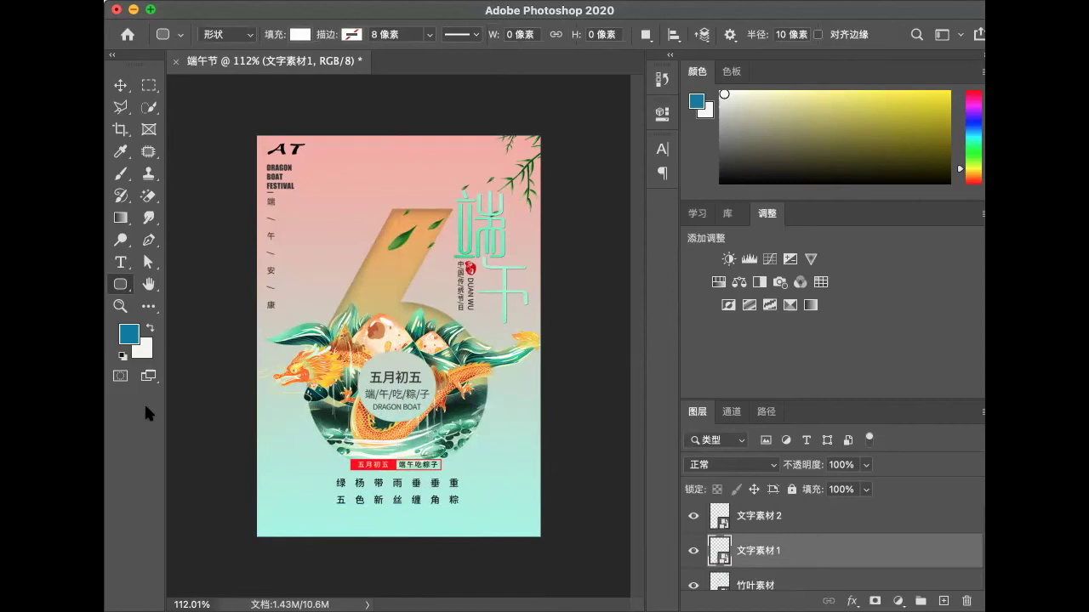
{"action": "scroll", "coordinate": [796, 548], "scroll_direction": "down", "scroll_amount": 5}
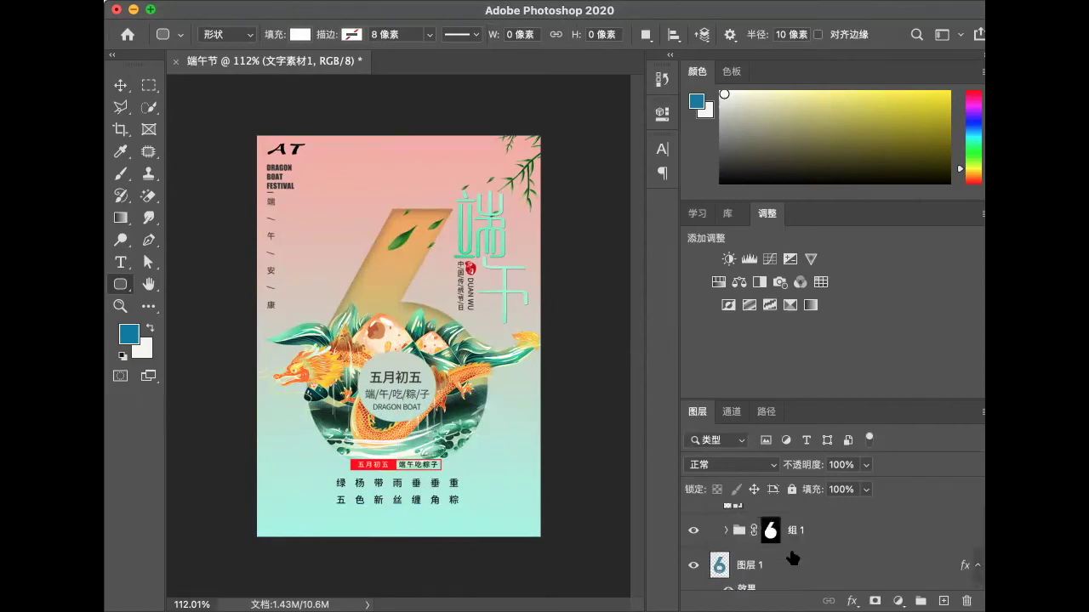
{"action": "left_click", "coordinate": [793, 557]}
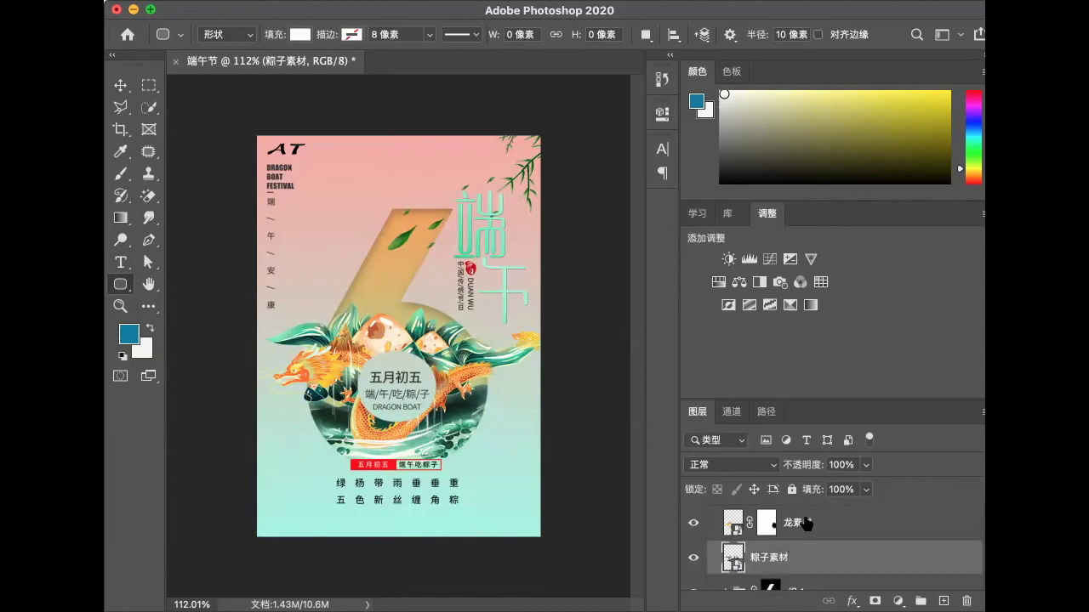
{"action": "scroll", "coordinate": [805, 524], "scroll_direction": "up", "scroll_amount": 1}
{"action": "scroll", "coordinate": [806, 524], "scroll_direction": "down", "scroll_amount": 2}
{"action": "scroll", "coordinate": [806, 524], "scroll_direction": "up", "scroll_amount": 2}
{"action": "left_click", "coordinate": [806, 526]}
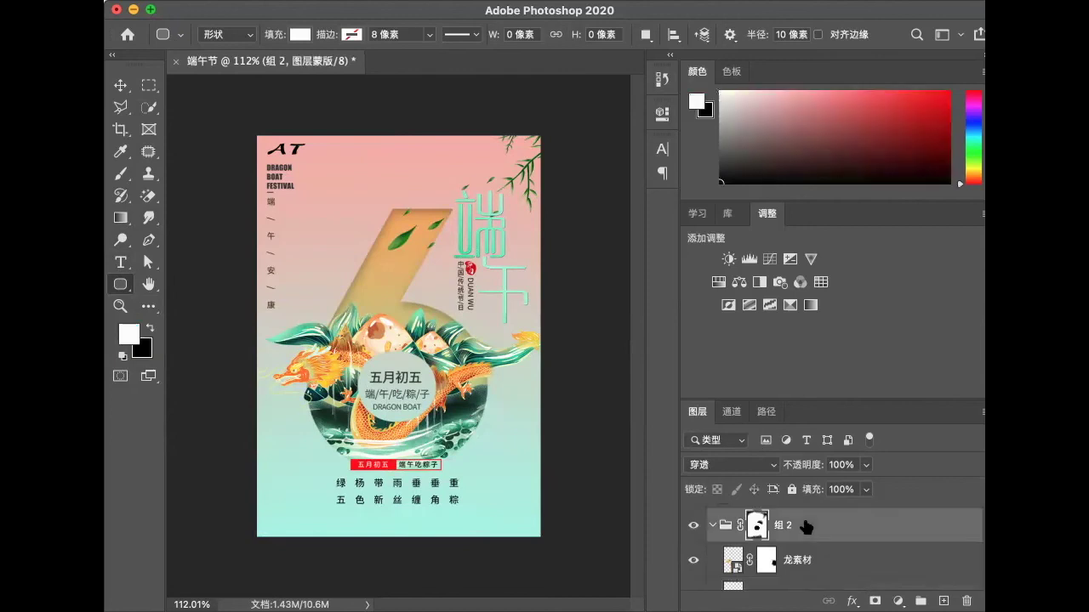
{"action": "scroll", "coordinate": [805, 528], "scroll_direction": "down", "scroll_amount": 2}
{"action": "left_click", "coordinate": [806, 528]}
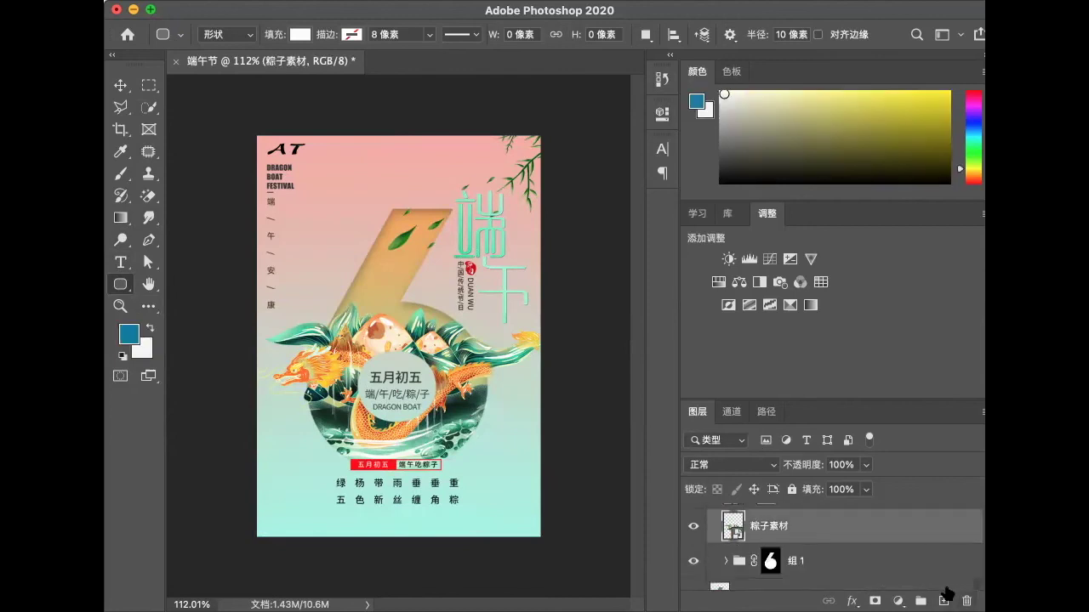
{"action": "left_click", "coordinate": [943, 601]}
{"action": "key", "text": "shift+u"}
{"action": "left_click_drag", "start_coordinate": [407, 287], "coordinate": [305, 345]}
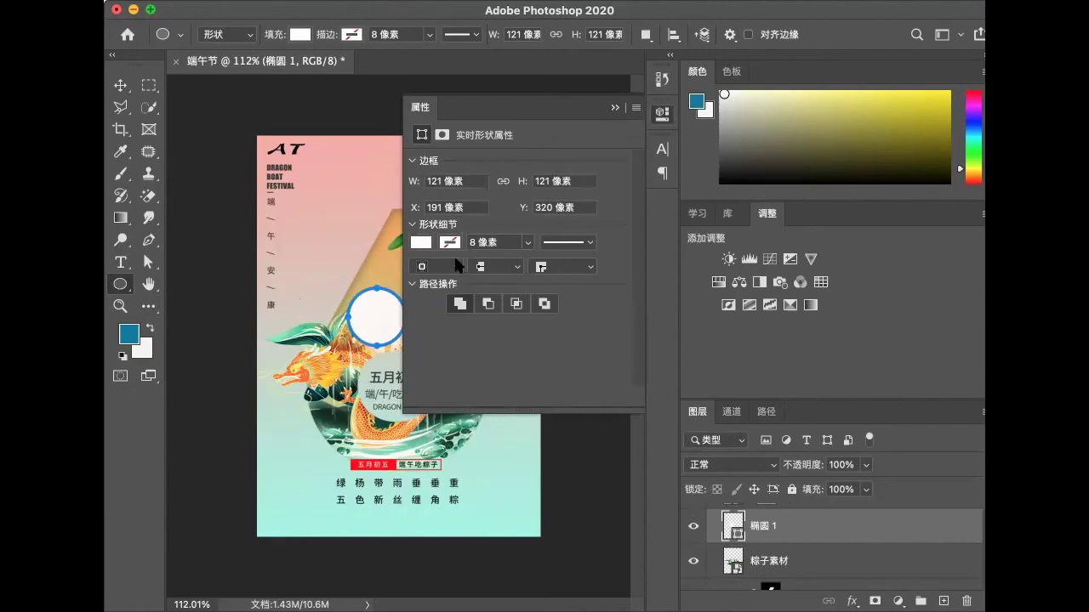
- Fill the circle with a 90° linear gradient running from deep pink to light pink
{"action": "left_click", "coordinate": [429, 244]}
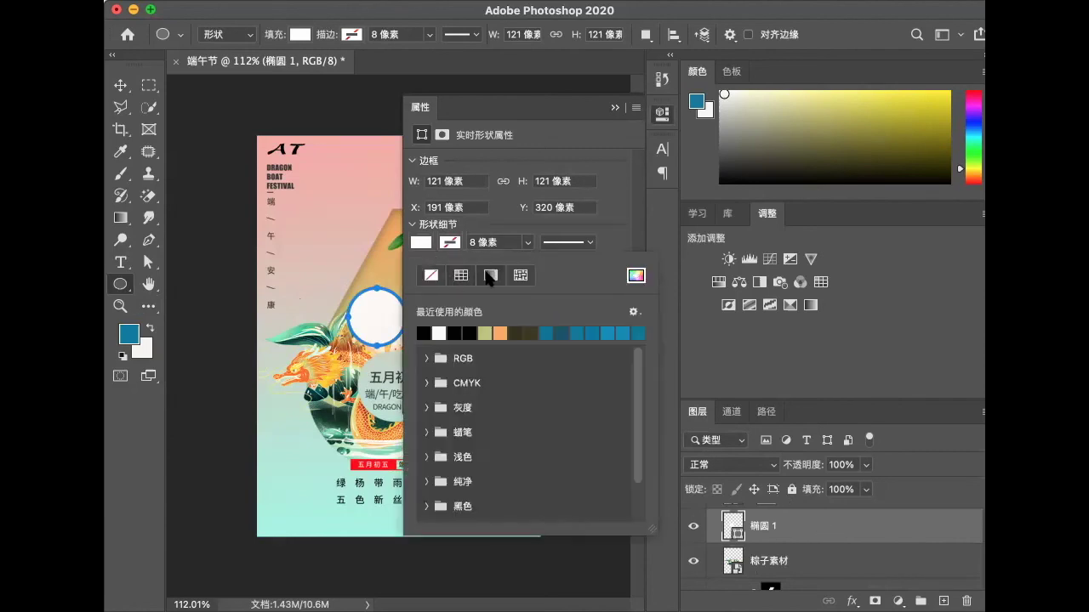
{"action": "left_click", "coordinate": [490, 276]}
{"action": "left_click", "coordinate": [438, 455]}
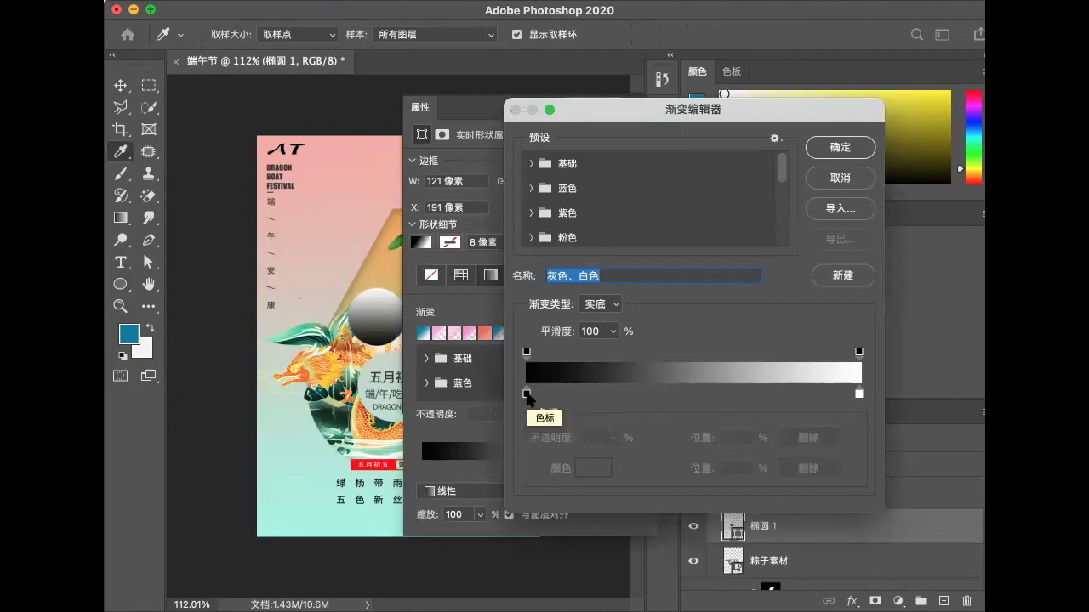
{"action": "left_click", "coordinate": [859, 145]}
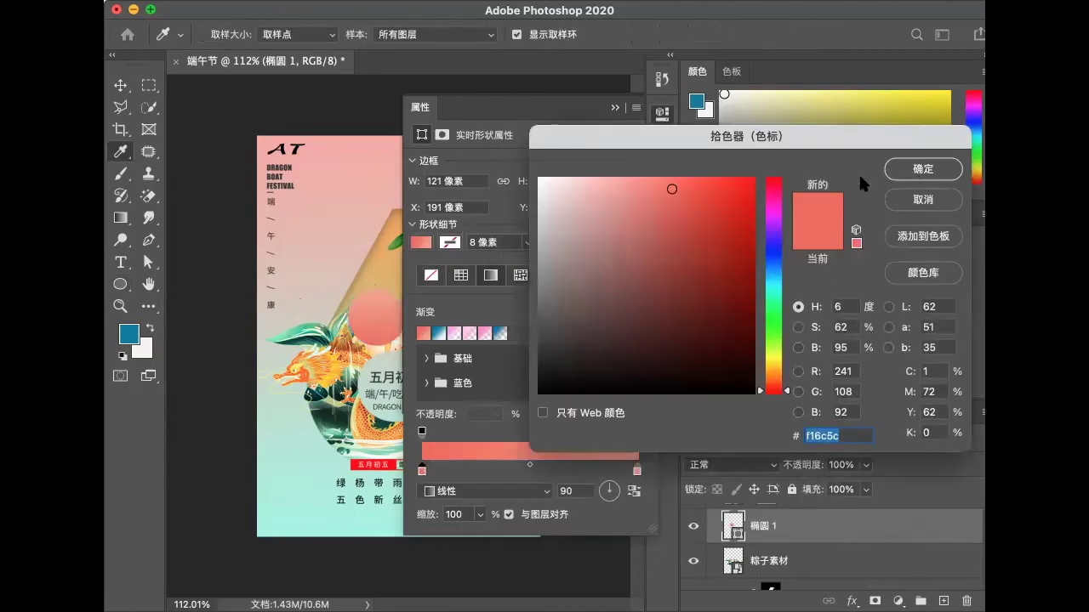
{"action": "left_click", "coordinate": [690, 179]}
{"action": "left_click_drag", "start_coordinate": [773, 224], "coordinate": [773, 186]}
{"action": "left_click", "coordinate": [924, 170]}
{"action": "left_click_drag", "start_coordinate": [637, 470], "coordinate": [612, 478]}
{"action": "left_click_drag", "start_coordinate": [626, 470], "coordinate": [606, 472]}
{"action": "double_click", "coordinate": [606, 471]}
{"action": "left_click", "coordinate": [618, 182]}
{"action": "left_click", "coordinate": [923, 169]}
- Resize the circle to about 105 px and position it on the 6's stem, just above the zongzi
{"action": "key", "text": "ctrl+t"}
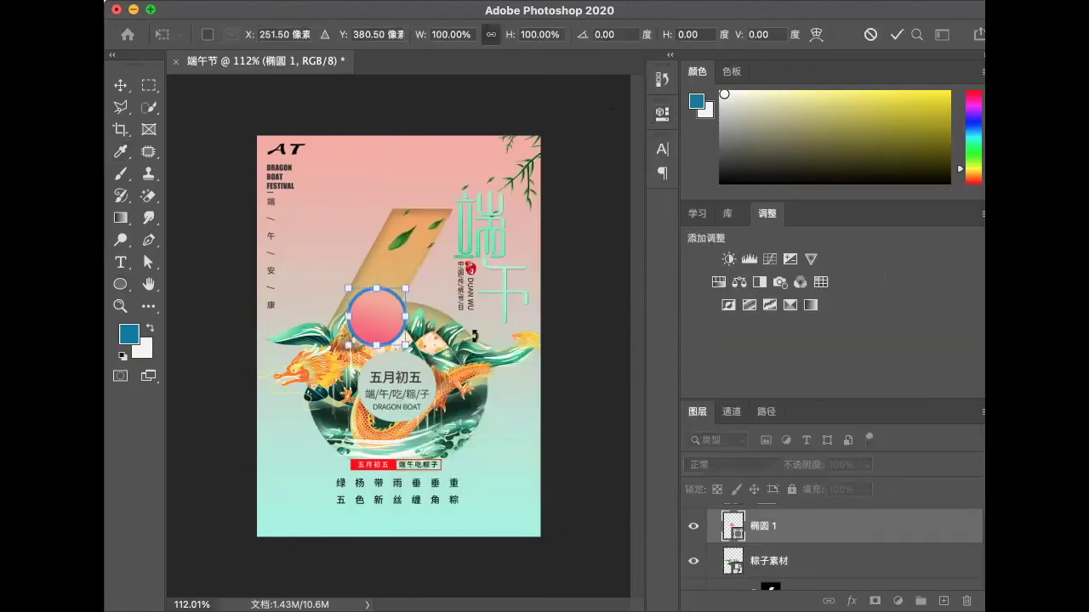
{"action": "mouse_move", "coordinate": [396, 304]}
{"action": "left_mouse_down"}
{"action": "mouse_move", "coordinate": [401, 274]}
{"action": "mouse_move", "coordinate": [405, 284]}
{"action": "left_mouse_up"}
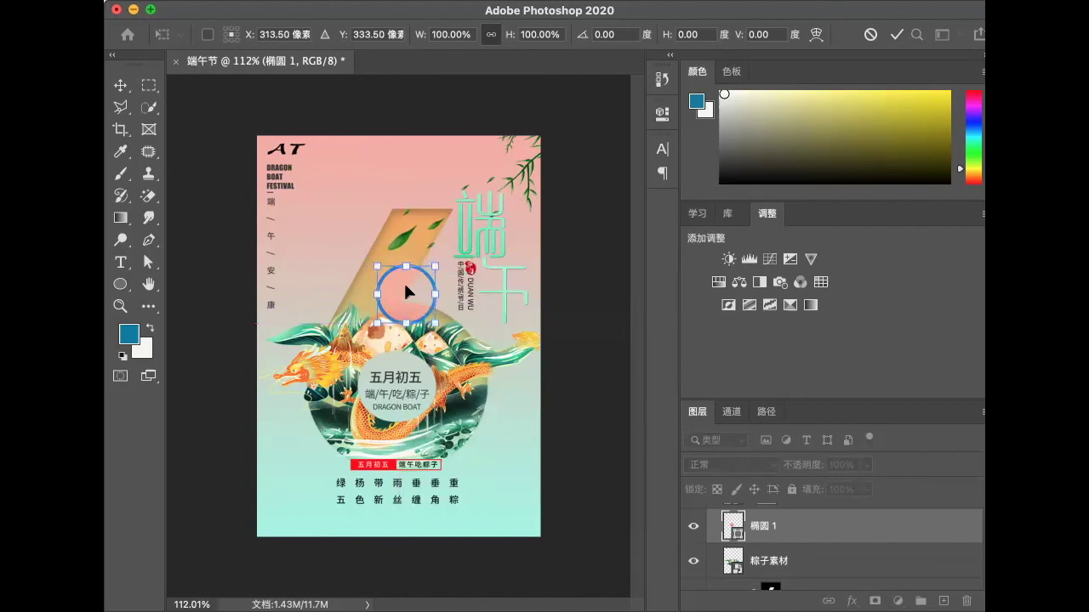
{"action": "left_click_drag", "start_coordinate": [375, 267], "coordinate": [388, 280]}
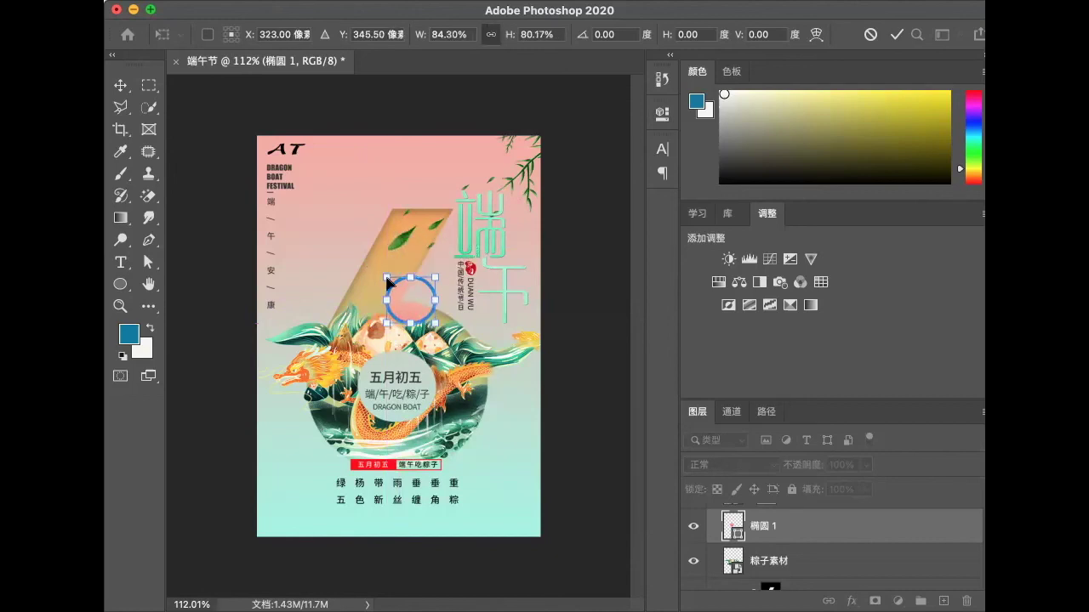
{"action": "key", "text": "ctrl+z"}
{"action": "left_click_drag", "start_coordinate": [378, 268], "coordinate": [398, 303]}
{"action": "key", "text": "Return"}
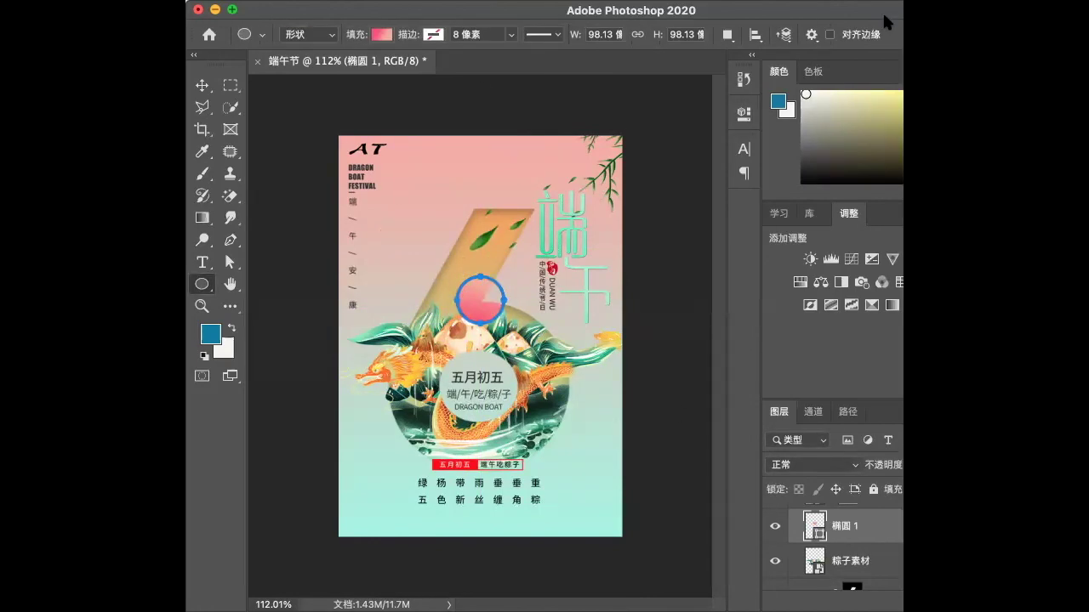
{"action": "key", "text": "ctrl+t"}
{"action": "left_click_drag", "start_coordinate": [474, 306], "coordinate": [451, 307]}
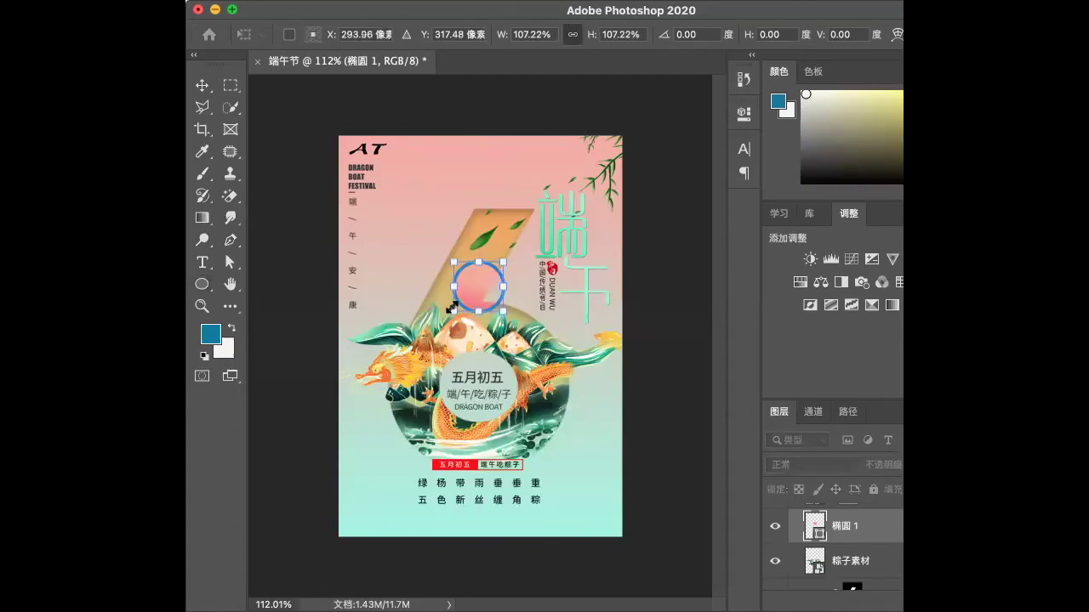
{"action": "key", "text": "Return"}
- Try Outer Glow, Inner Shadow and Inner Glow effects on the 粽子素材 layer
{"action": "left_click", "coordinate": [868, 559]}
{"action": "scroll", "coordinate": [777, 579], "scroll_direction": "down", "scroll_amount": 3}
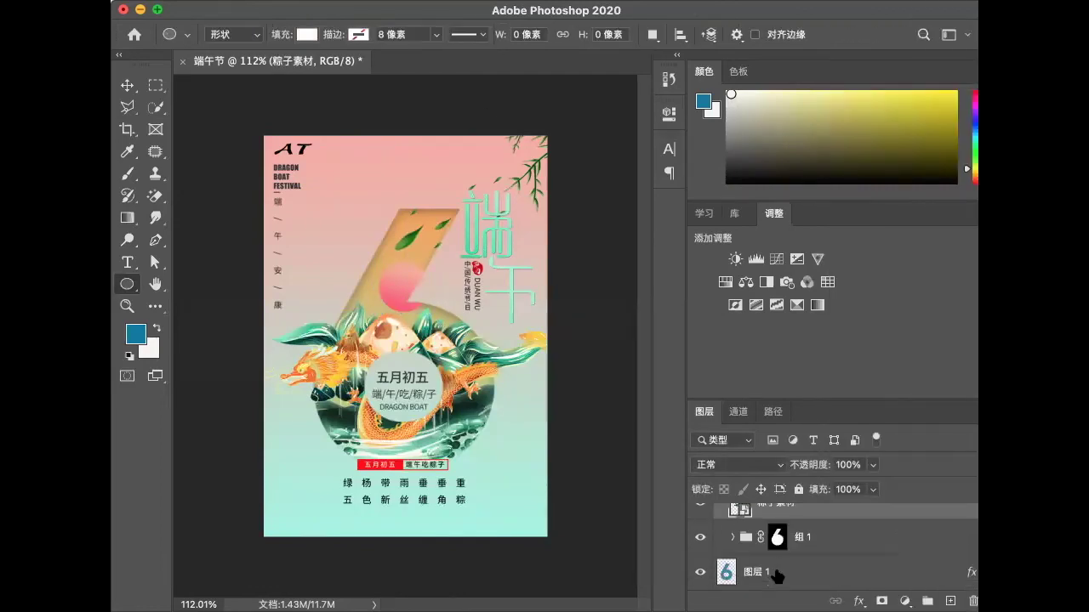
{"action": "scroll", "coordinate": [777, 580], "scroll_direction": "up", "scroll_amount": 5}
{"action": "scroll", "coordinate": [777, 579], "scroll_direction": "down", "scroll_amount": 3}
{"action": "scroll", "coordinate": [777, 577], "scroll_direction": "down", "scroll_amount": 1}
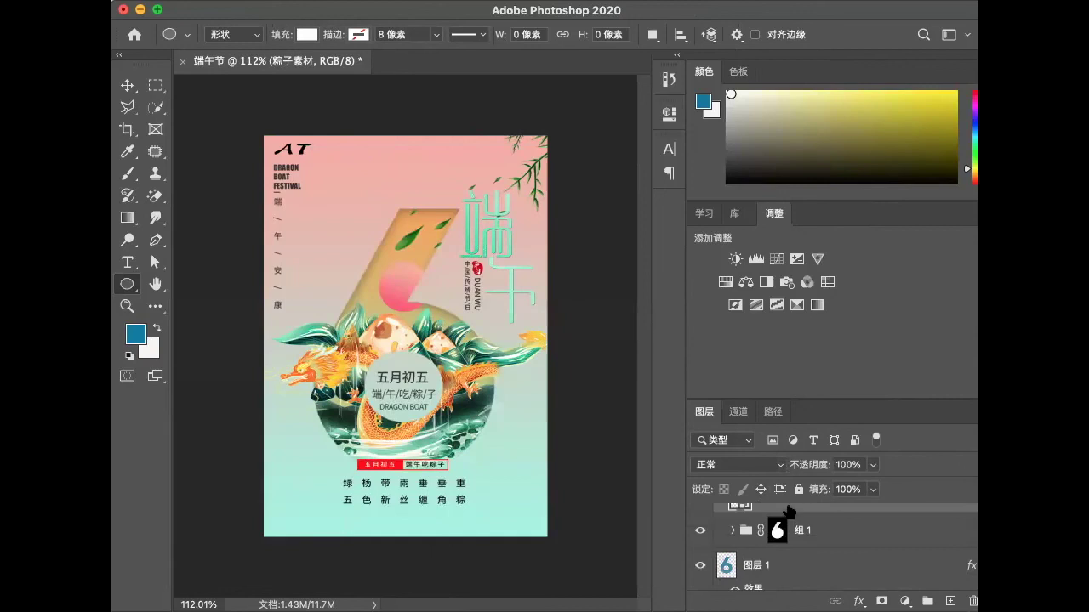
{"action": "left_click", "coordinate": [859, 601]}
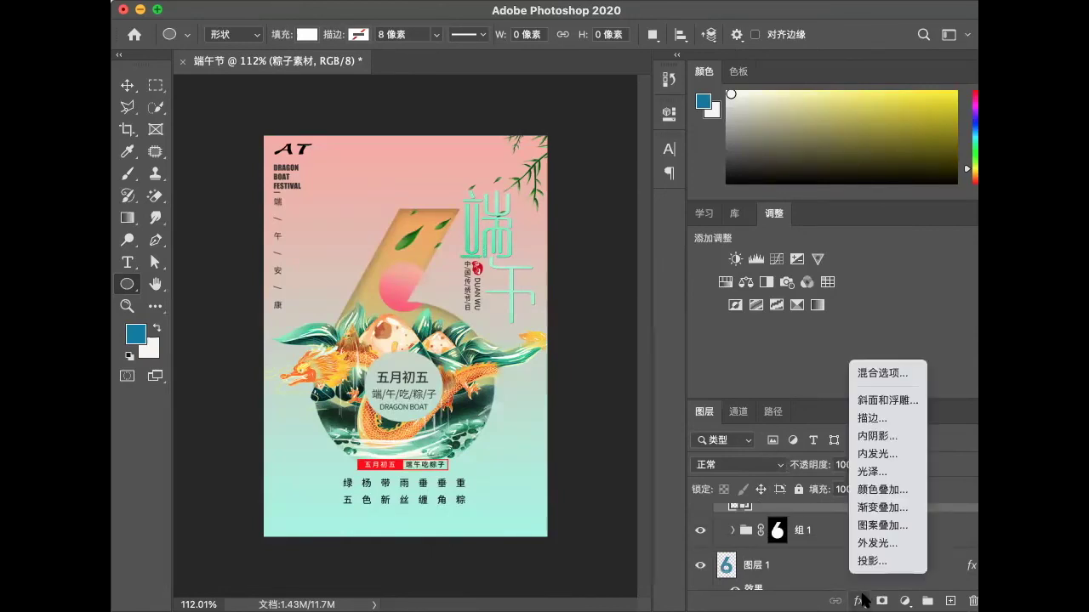
{"action": "left_click", "coordinate": [880, 540]}
{"action": "left_click_drag", "start_coordinate": [535, 202], "coordinate": [666, 244]}
{"action": "left_click", "coordinate": [759, 316]}
{"action": "left_click_drag", "start_coordinate": [835, 243], "coordinate": [702, 246]}
{"action": "left_click", "coordinate": [334, 405]}
{"action": "left_click_drag", "start_coordinate": [401, 241], "coordinate": [616, 255]}
{"action": "left_click", "coordinate": [583, 409]}
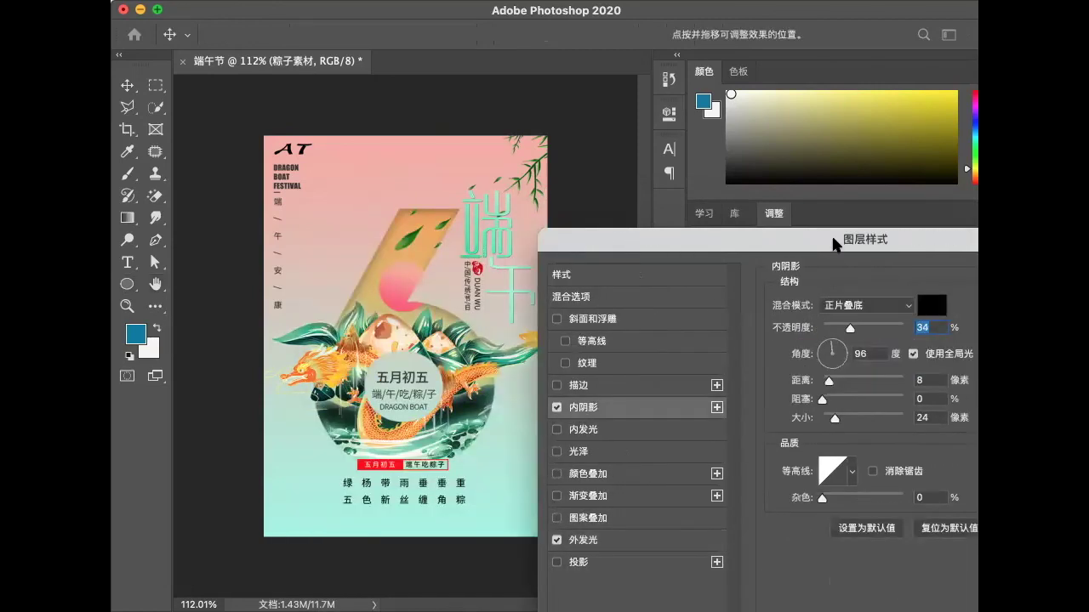
{"action": "left_click", "coordinate": [600, 431]}
{"action": "left_click_drag", "start_coordinate": [847, 245], "coordinate": [627, 244]}
{"action": "key", "text": "Return"}
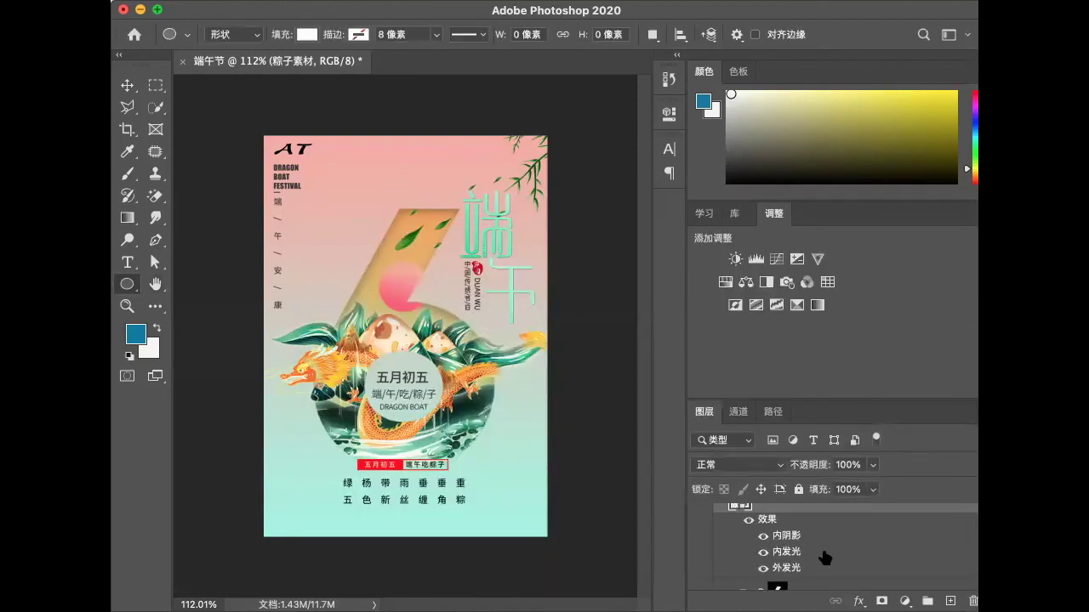
- Remove the layer effects from the 粽子素材 layer
{"action": "scroll", "coordinate": [842, 562], "scroll_direction": "up", "scroll_amount": 2}
{"action": "scroll", "coordinate": [817, 569], "scroll_direction": "down", "scroll_amount": 1}
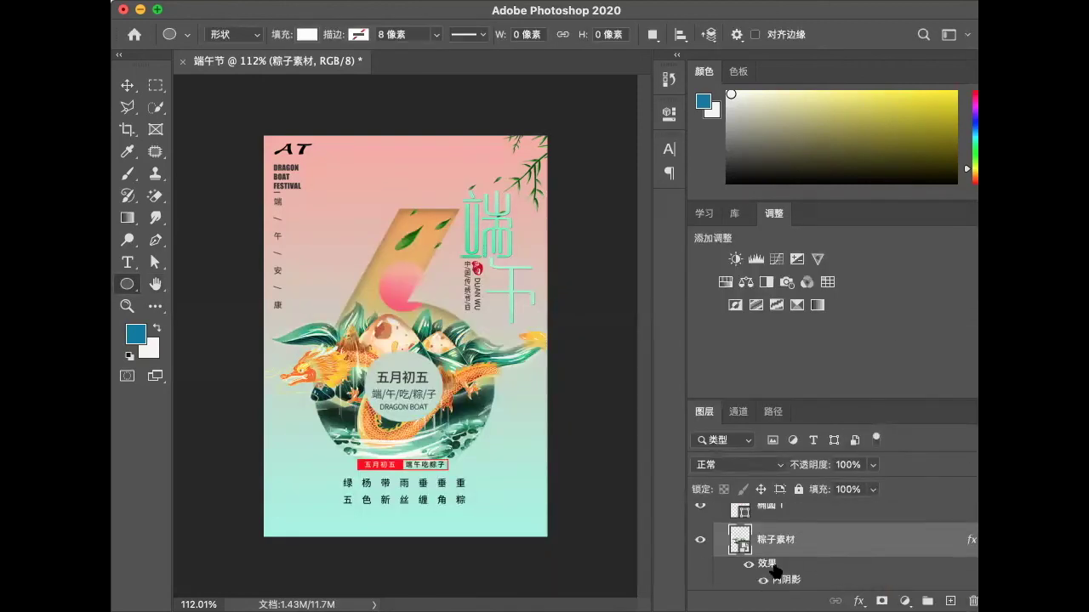
{"action": "left_click_drag", "start_coordinate": [769, 565], "coordinate": [814, 539]}
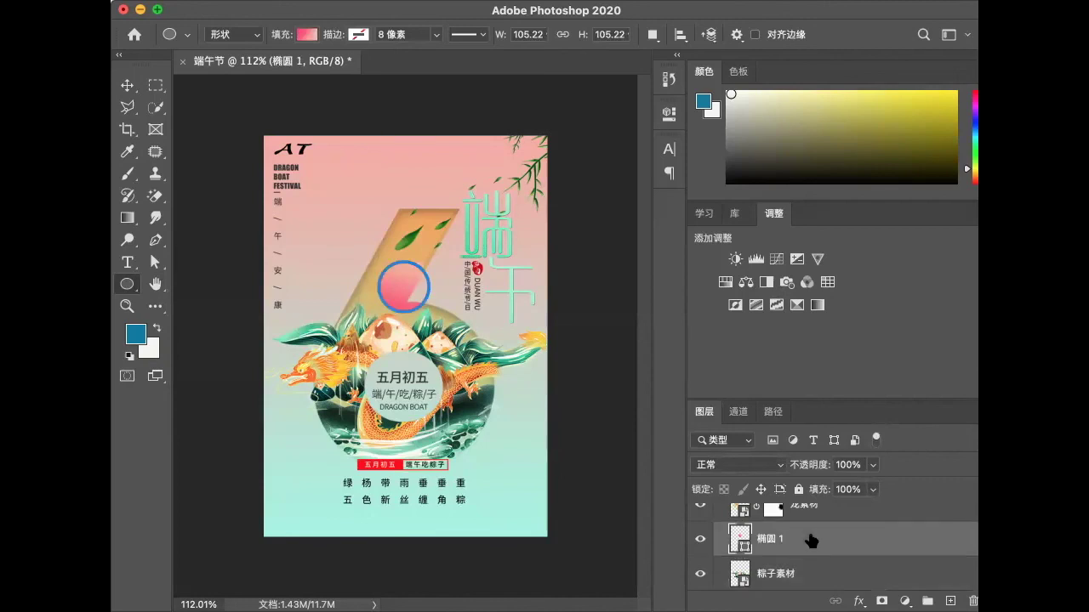
- Add a layer mask to the pink circle layer 椭圆 1 and ready the Brush tool for painting on it
{"action": "left_click", "coordinate": [882, 600]}
{"action": "key", "text": "b"}
{"action": "scroll", "coordinate": [417, 284], "scroll_direction": "up", "scroll_amount": 4}
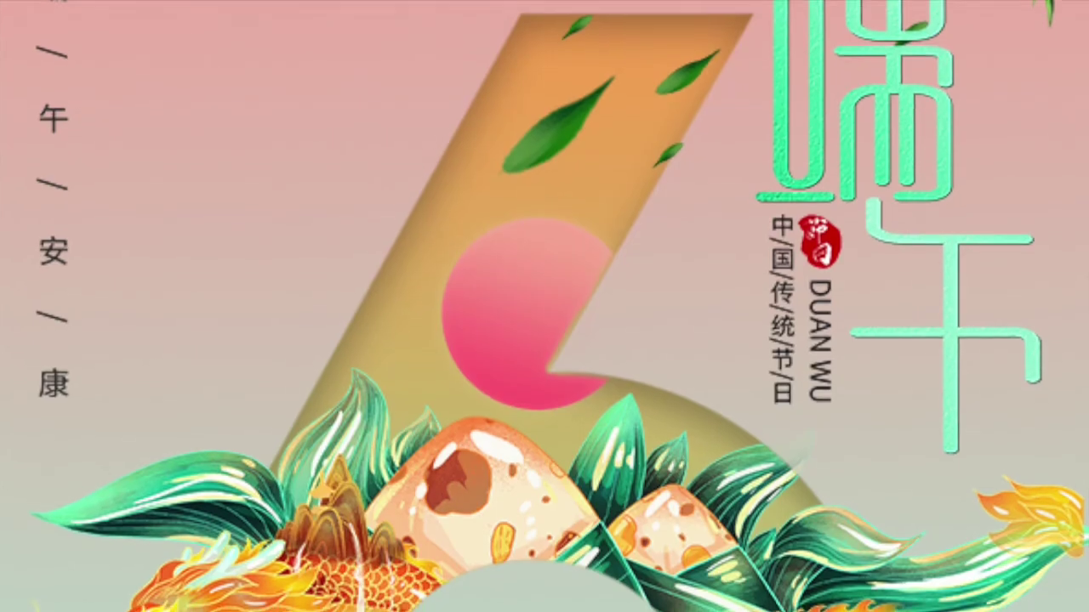